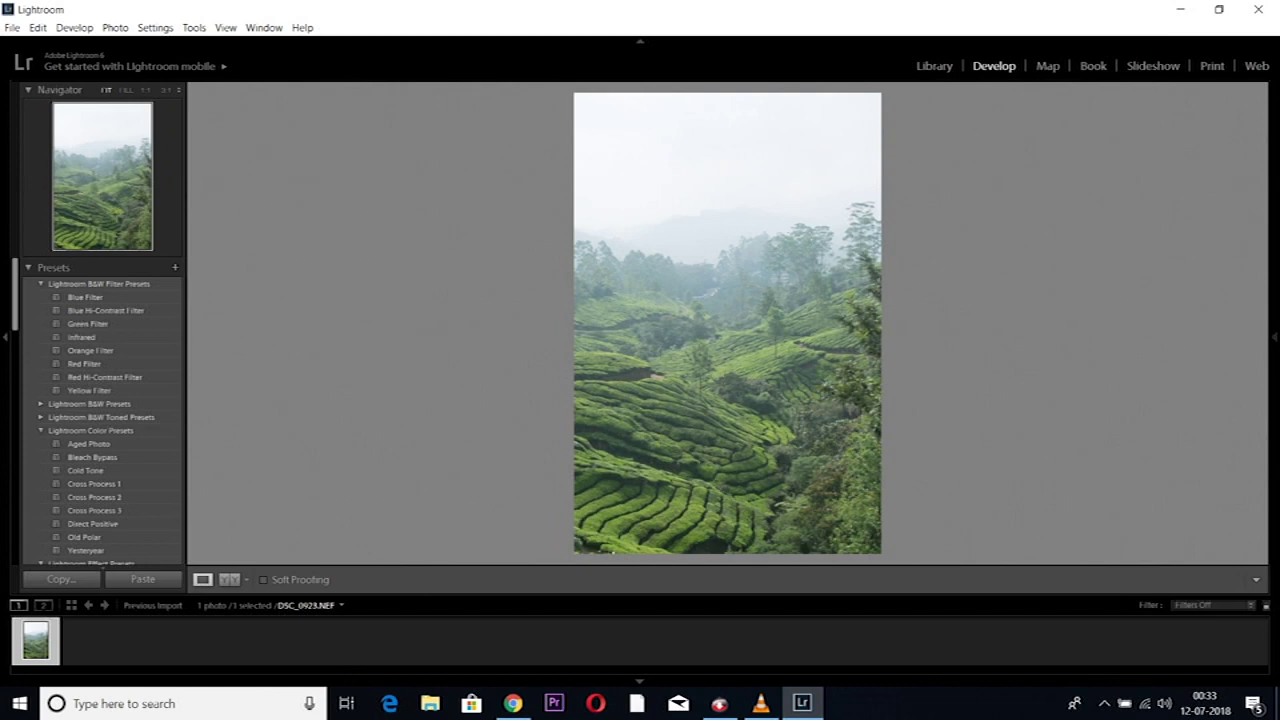
# Step: Show the Histogram, Basic and Tone Curve panels beside the tea plantation photo DSC_0923.NEF
pyautogui.press('F8')
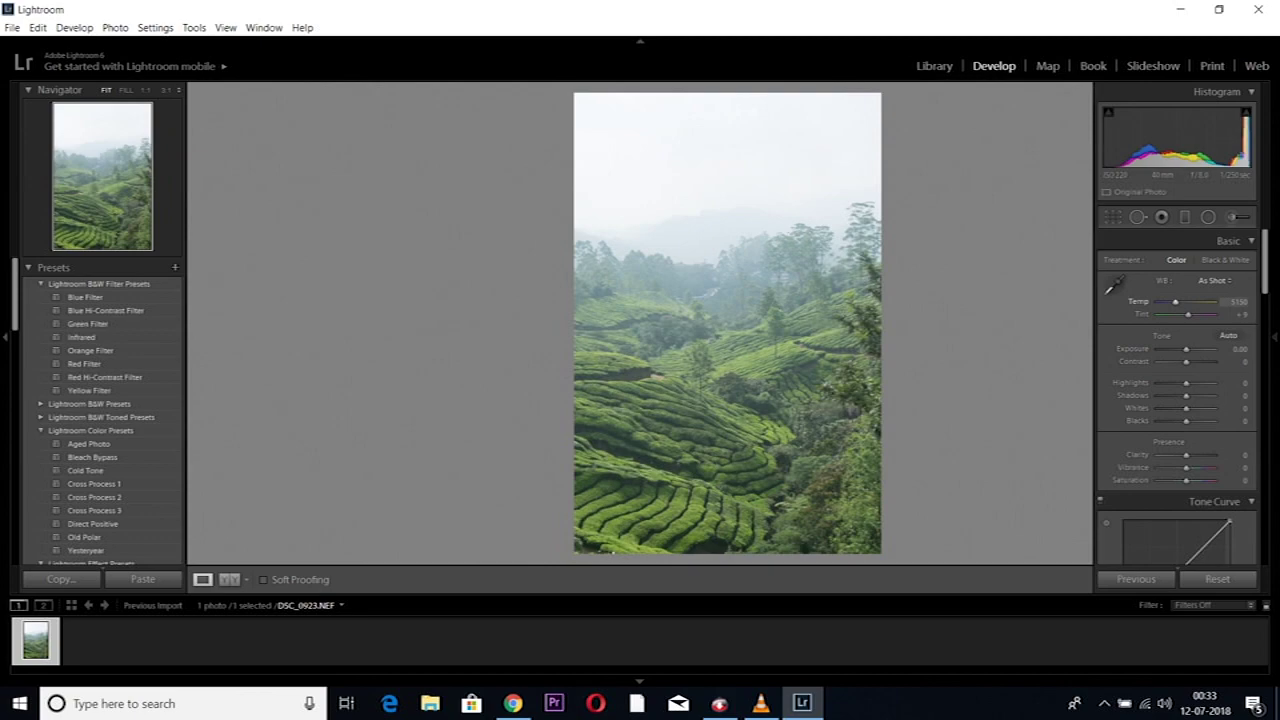
# Step: Nudge the Temp slider to Custom white balance and try Exposure values from −0.60 to −5.00
pyautogui.moveTo(1175, 301)
pyautogui.mouseDown()
pyautogui.moveTo(1195, 301)
pyautogui.moveTo(1177, 301)
pyautogui.mouseUp()
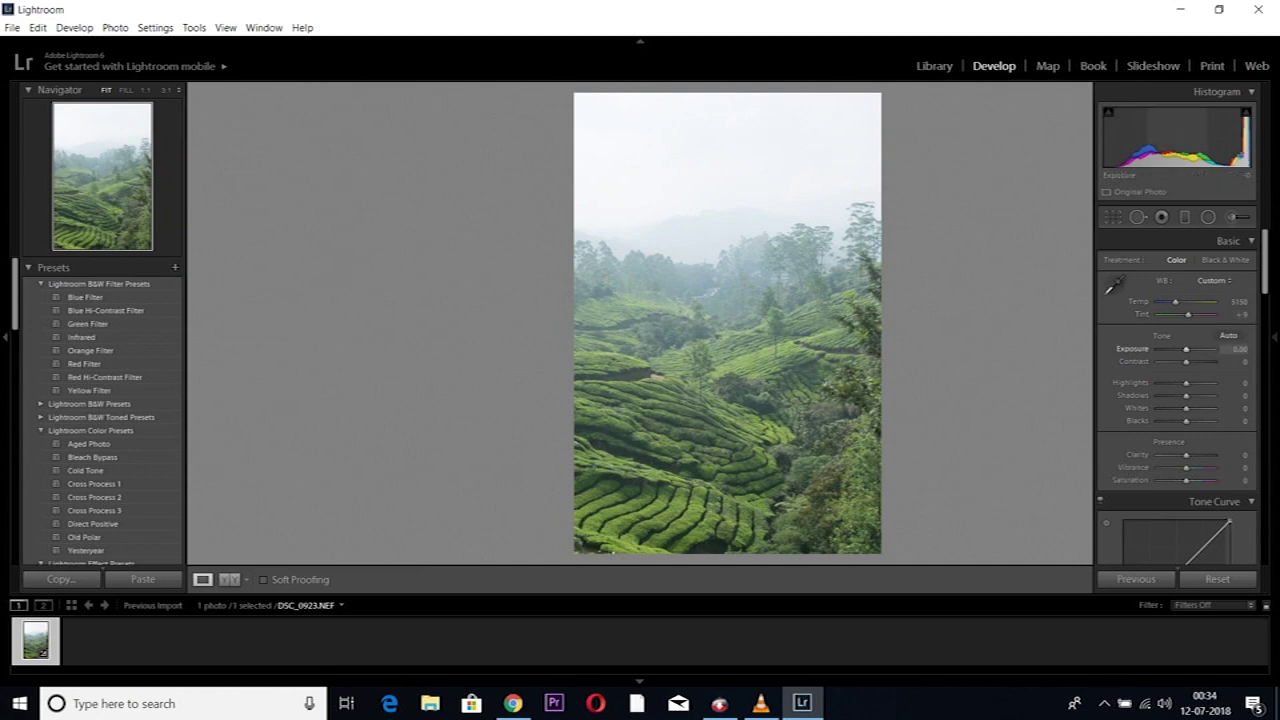
pyautogui.write('-0.6')
pyautogui.press('Return')
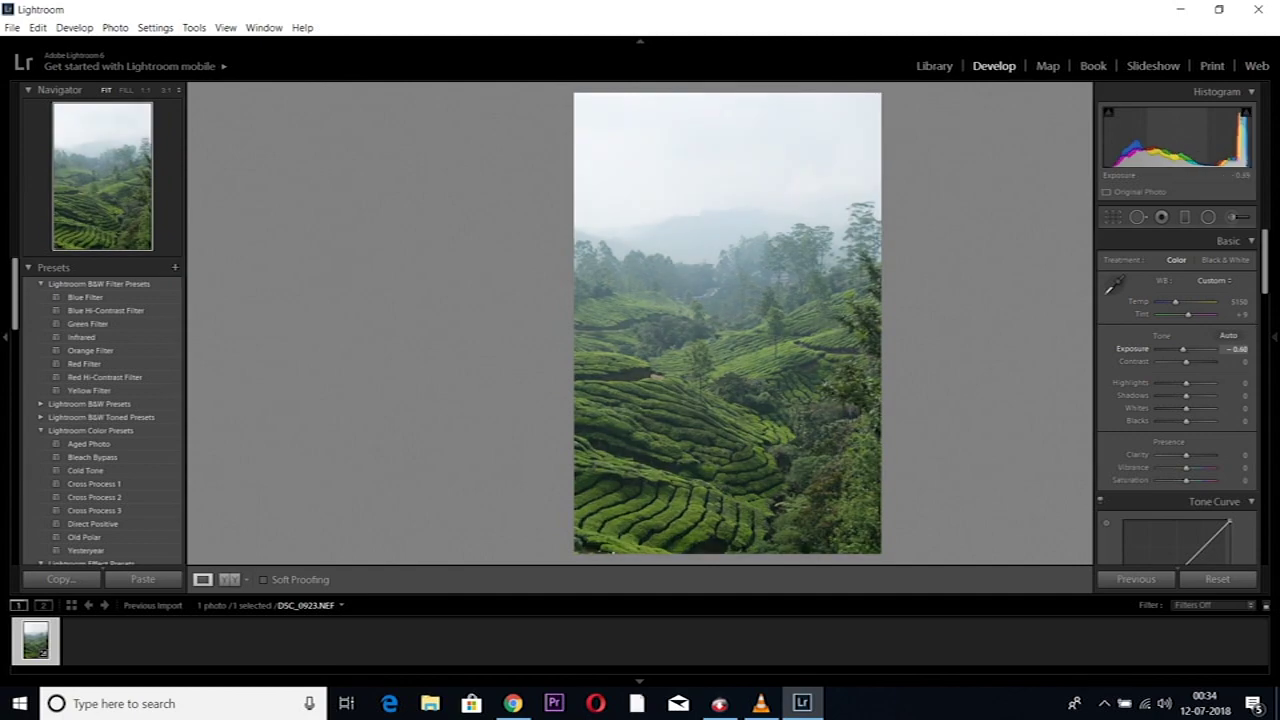
pyautogui.press('Down')
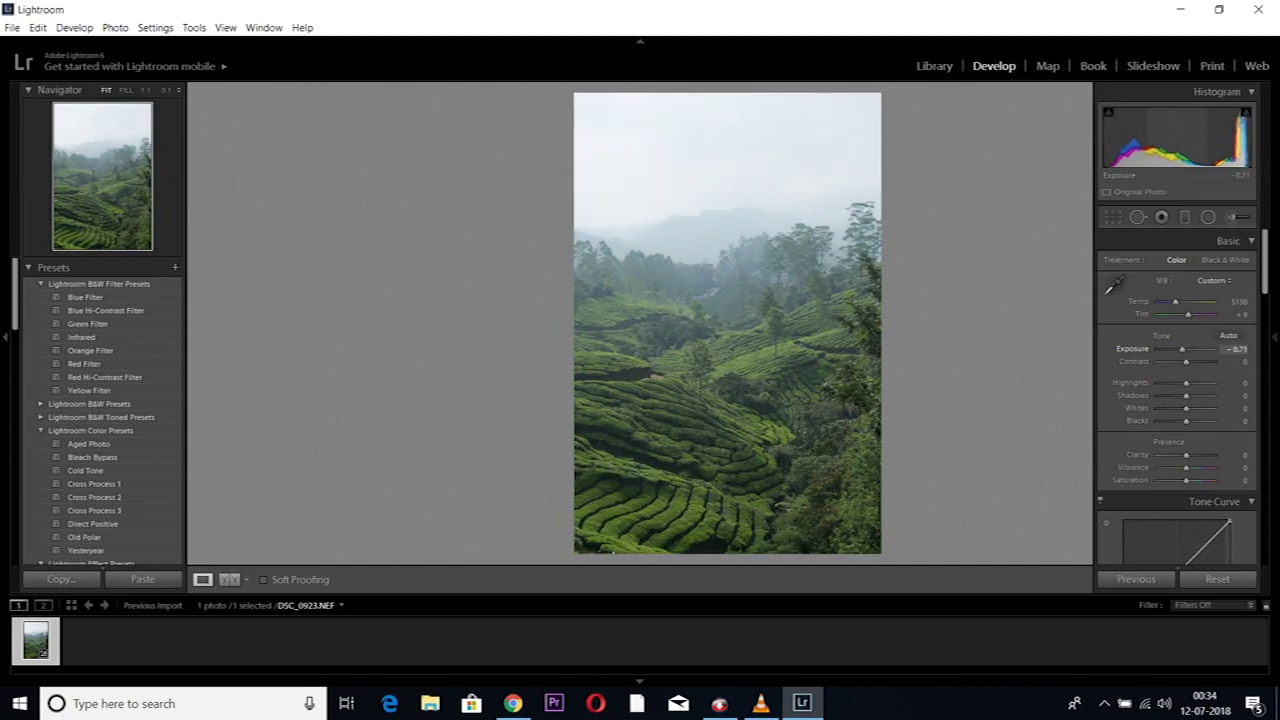
pyautogui.press('Up')
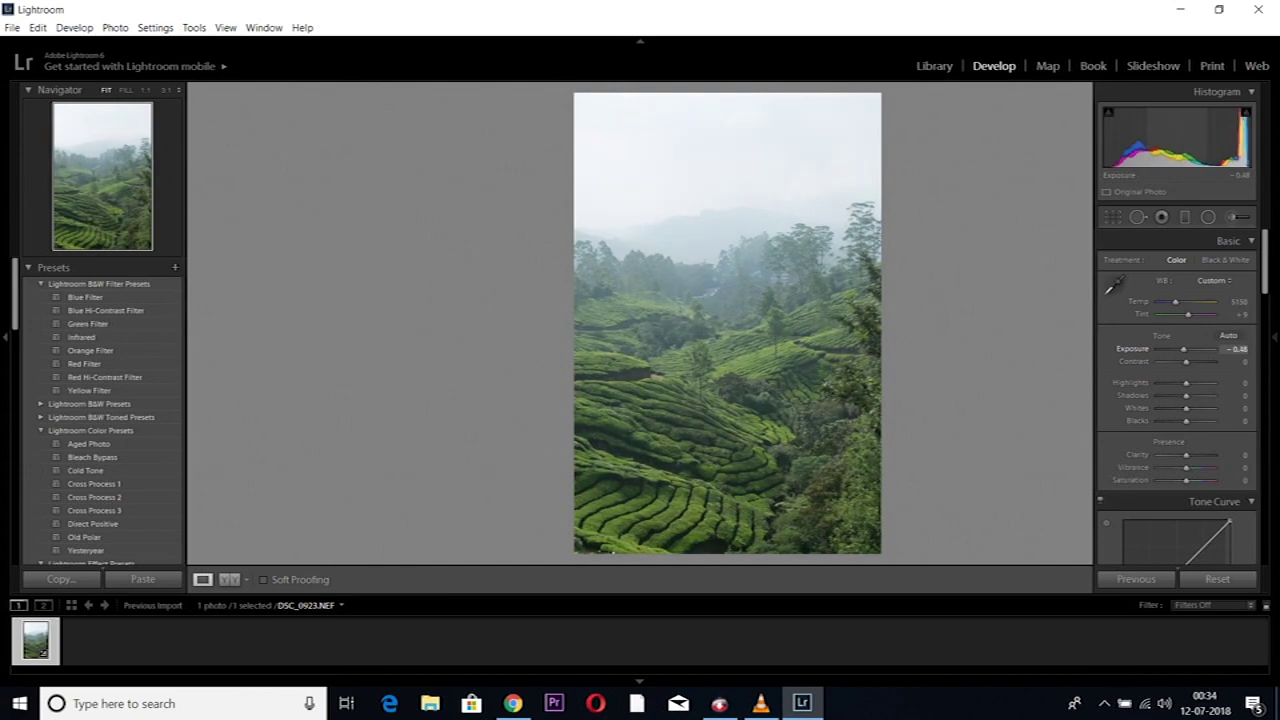
pyautogui.press('Down')
pyautogui.write('-5')
pyautogui.press('Return')
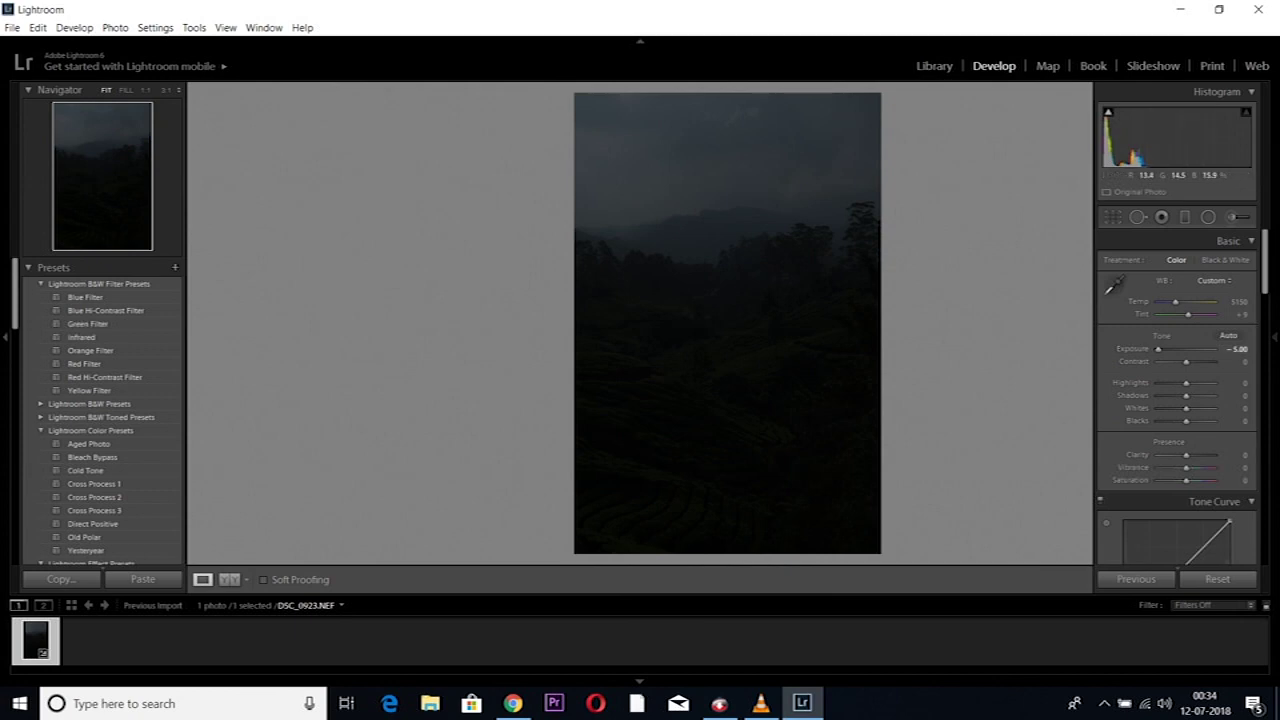
# Step: Undo back to an Exposure of −1.67 and preview the darker photo with panels hidden
pyautogui.press('F8')
pyautogui.press('z')
pyautogui.press('z')
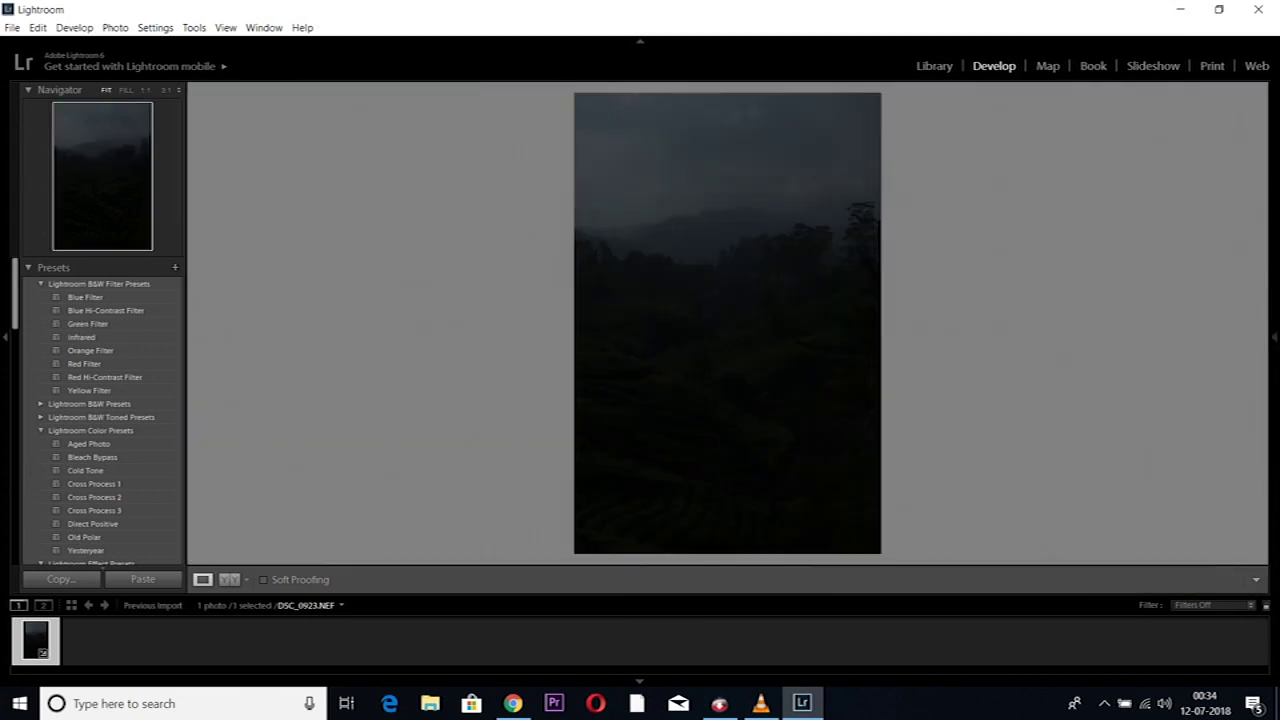
pyautogui.press('F8')
pyautogui.hotkey('ctrl', 'z')
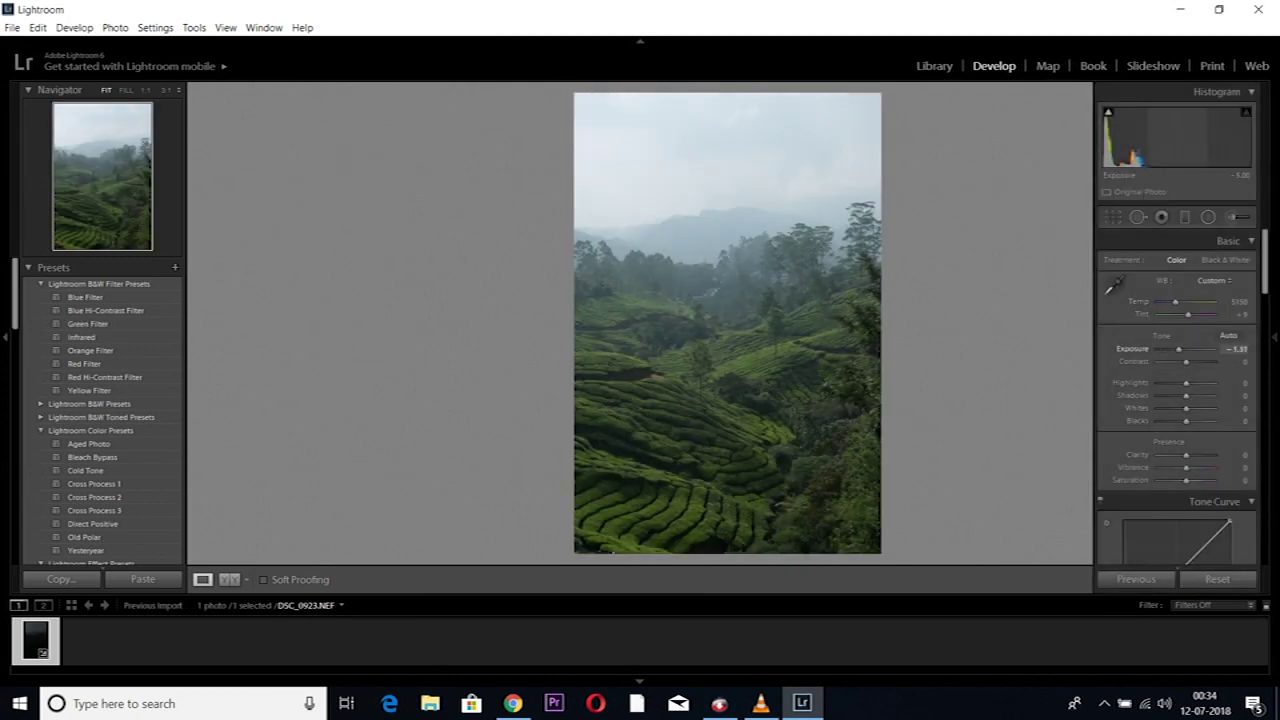
pyautogui.hotkey('ctrl', 'z')
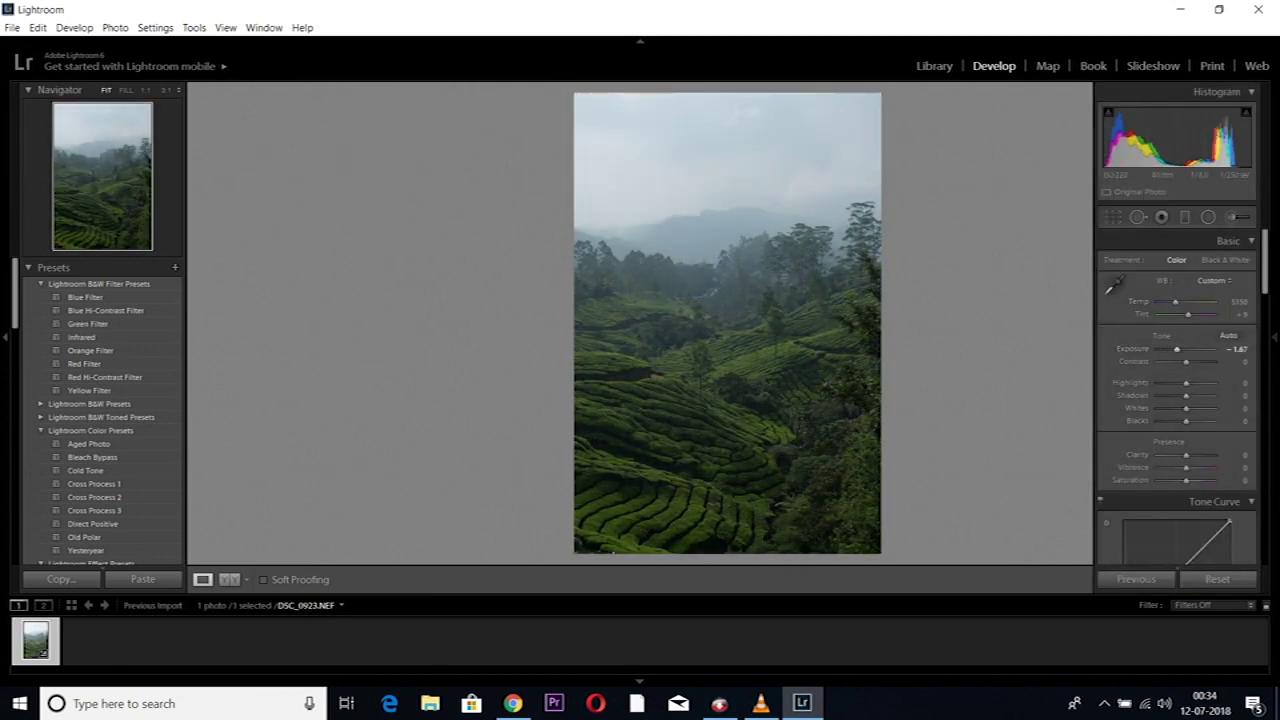
pyautogui.press('F8')
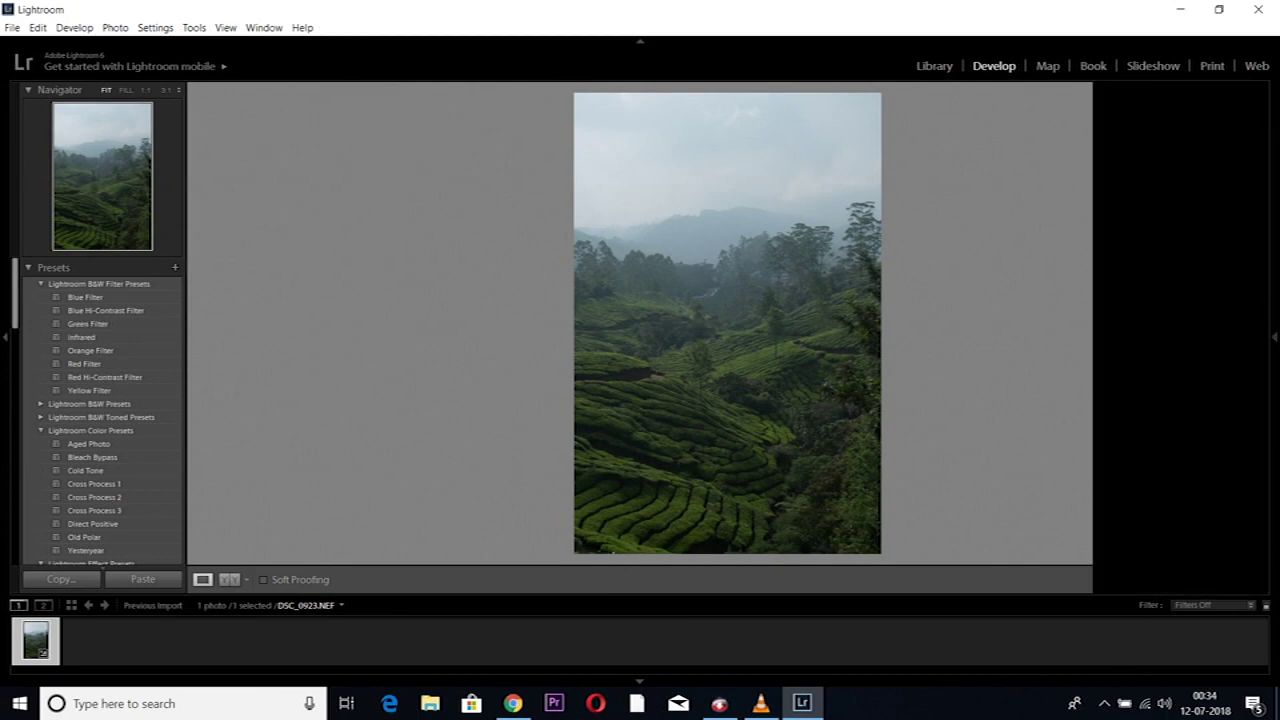
# Step: Raise Exposure to −0.83, then check the tea rows at 1:1 and return to Fit
pyautogui.moveTo(1176, 348); pyautogui.dragTo(1181, 348)
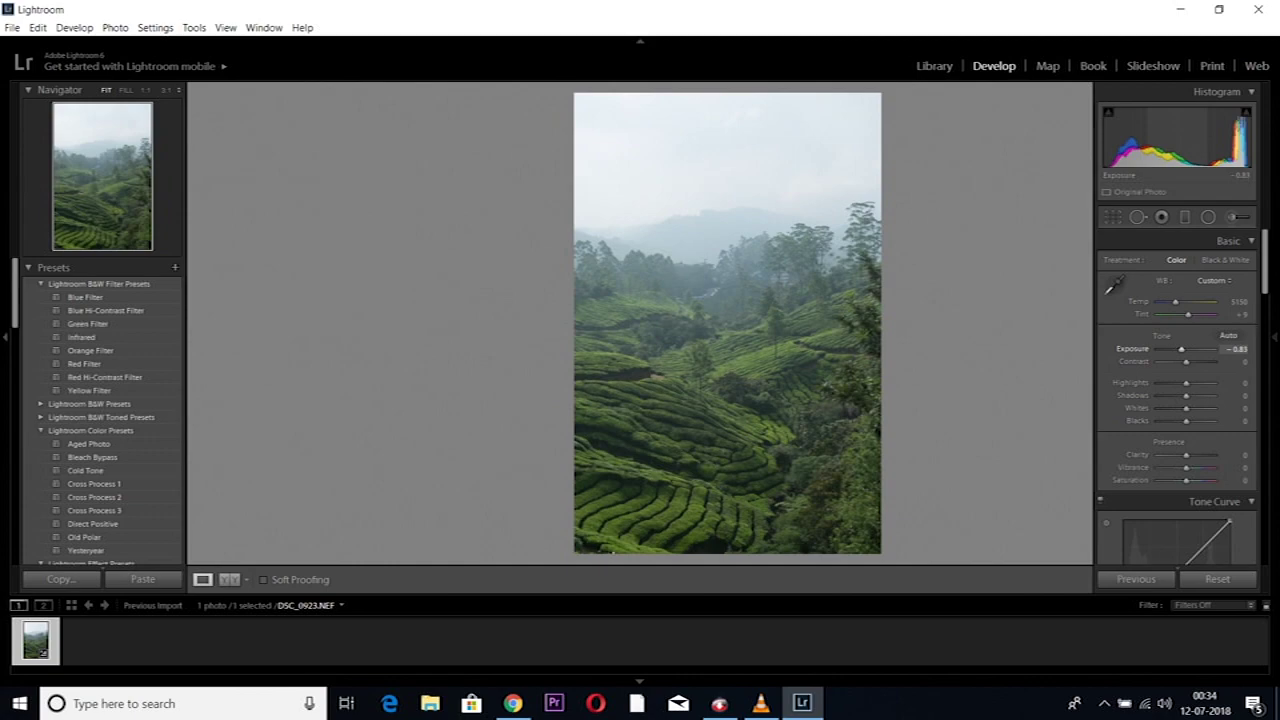
pyautogui.press('Tab')
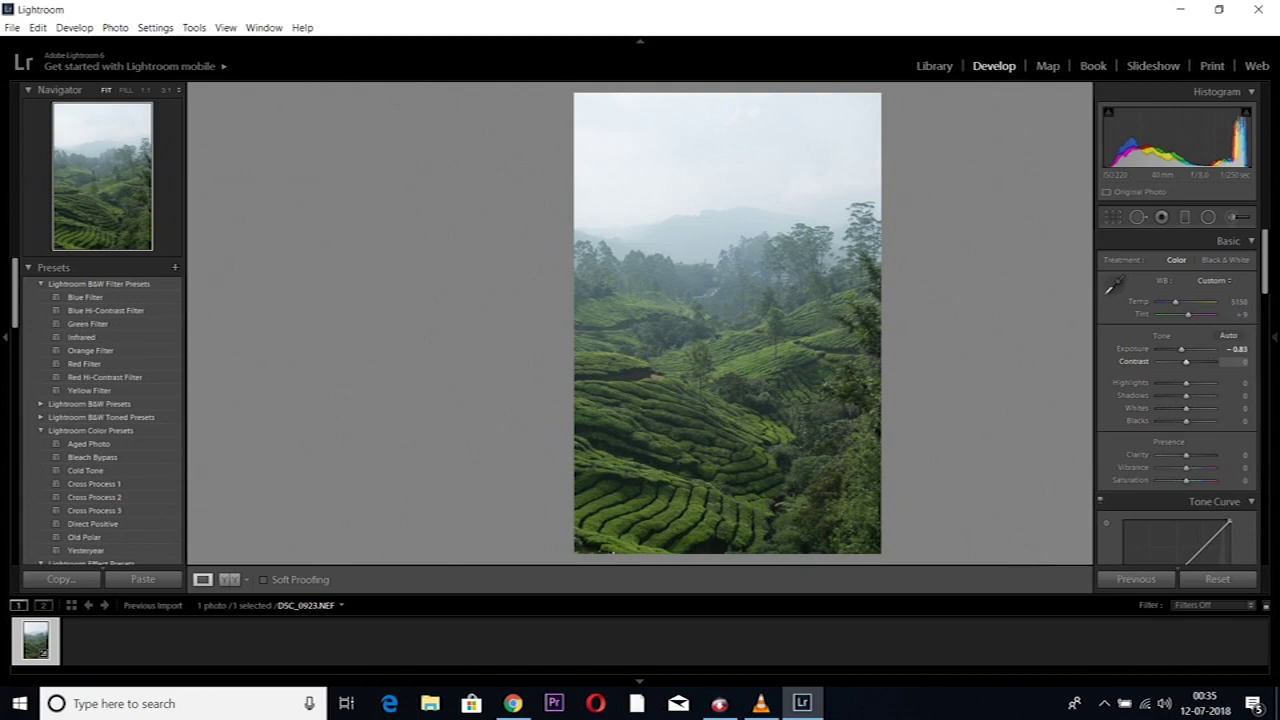
pyautogui.press('F8')
pyautogui.press('z')
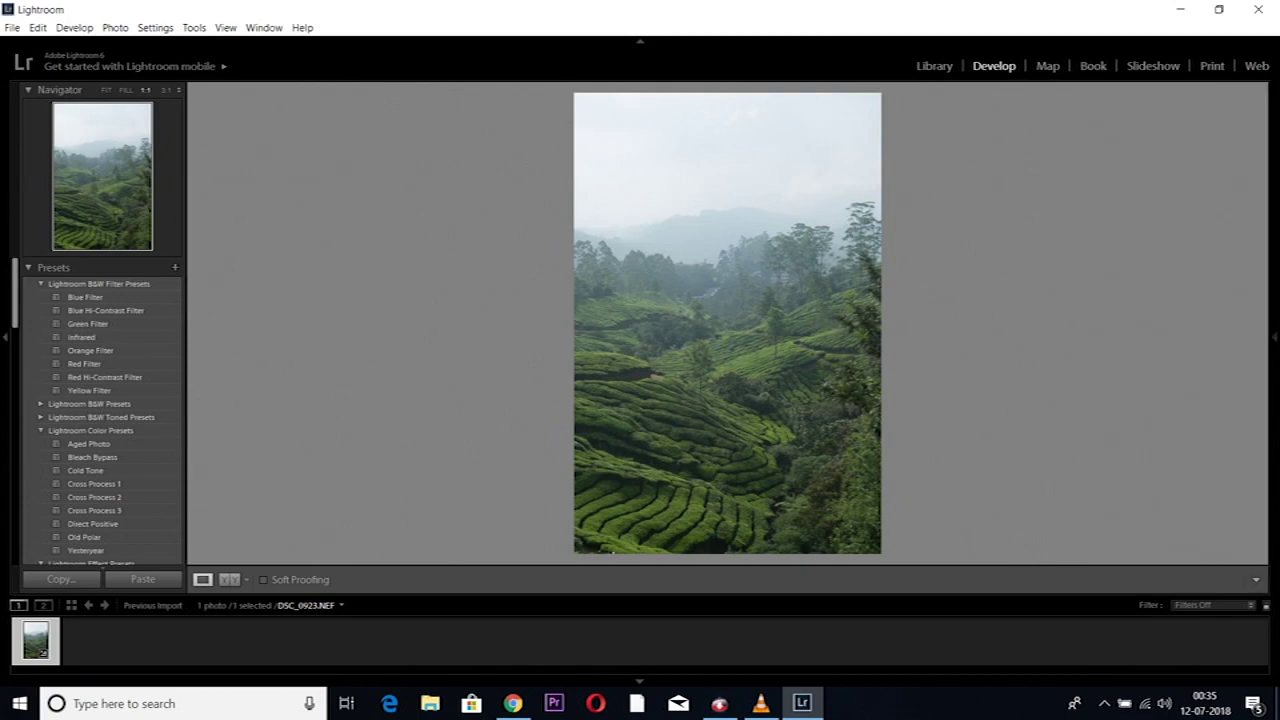
pyautogui.press('z')
pyautogui.press('z')
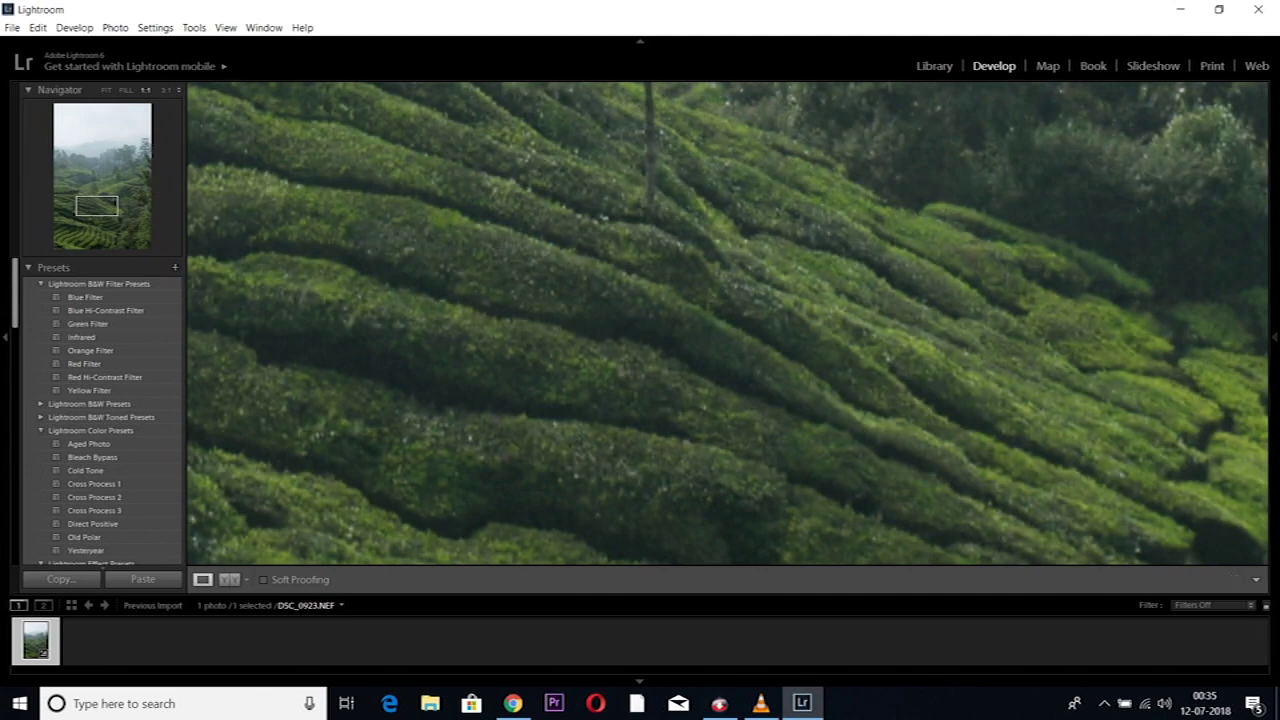
pyautogui.press('z')
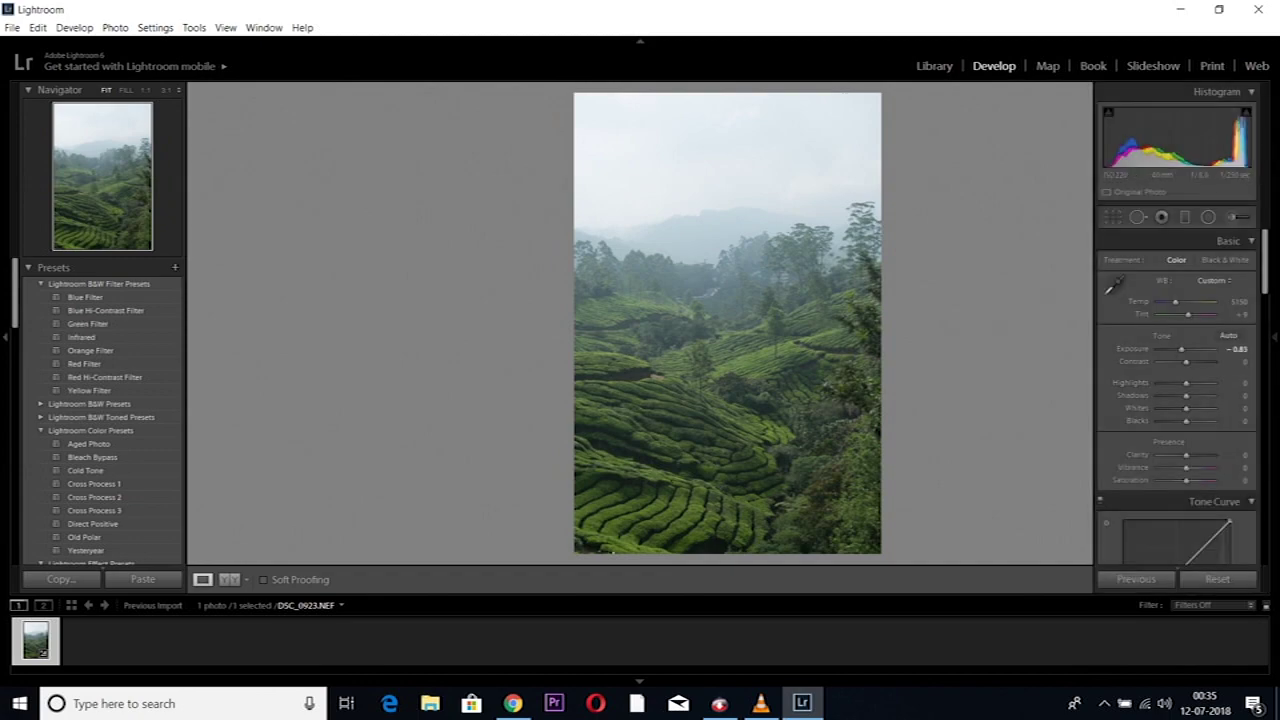
# Step: Set Contrast to +7
pyautogui.press('=')
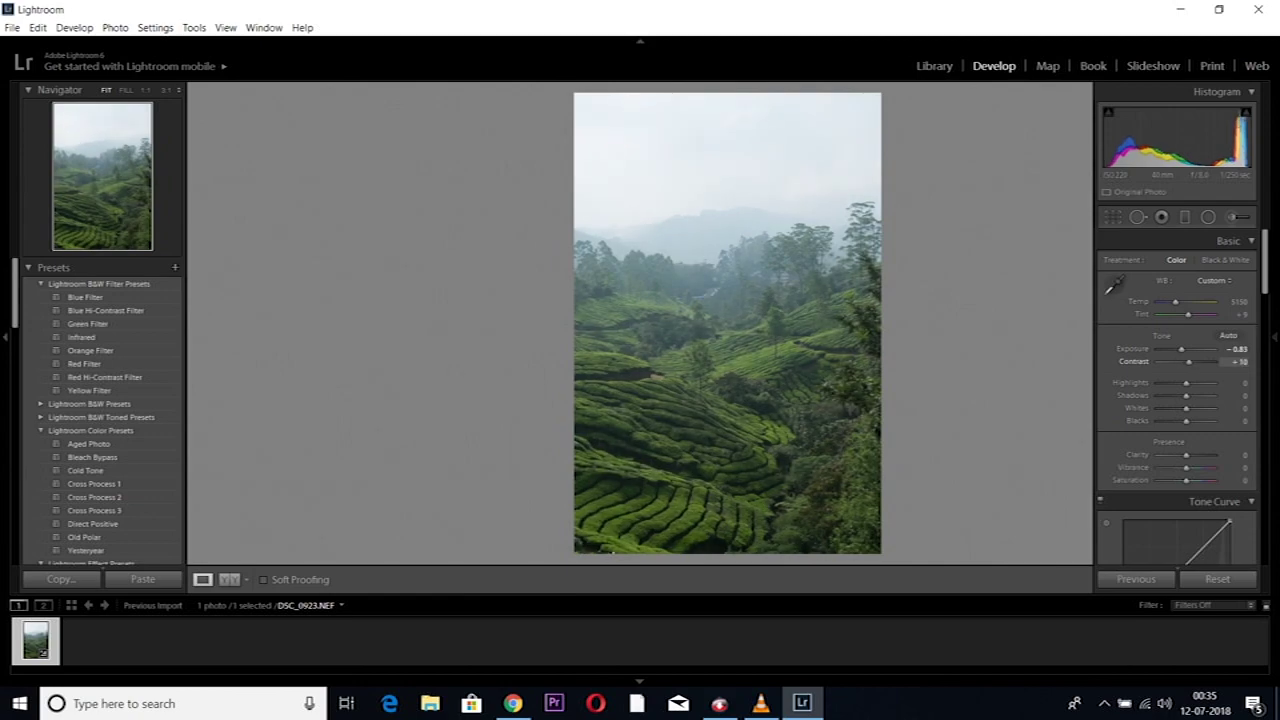
pyautogui.hotkey('ctrl', 'z')
pyautogui.hotkey('shift', '=')
pyautogui.hotkey('ctrl', 'z')
# Step: Set Highlights to −19, Shadows to +12 and Whites to −48
pyautogui.press('F8')
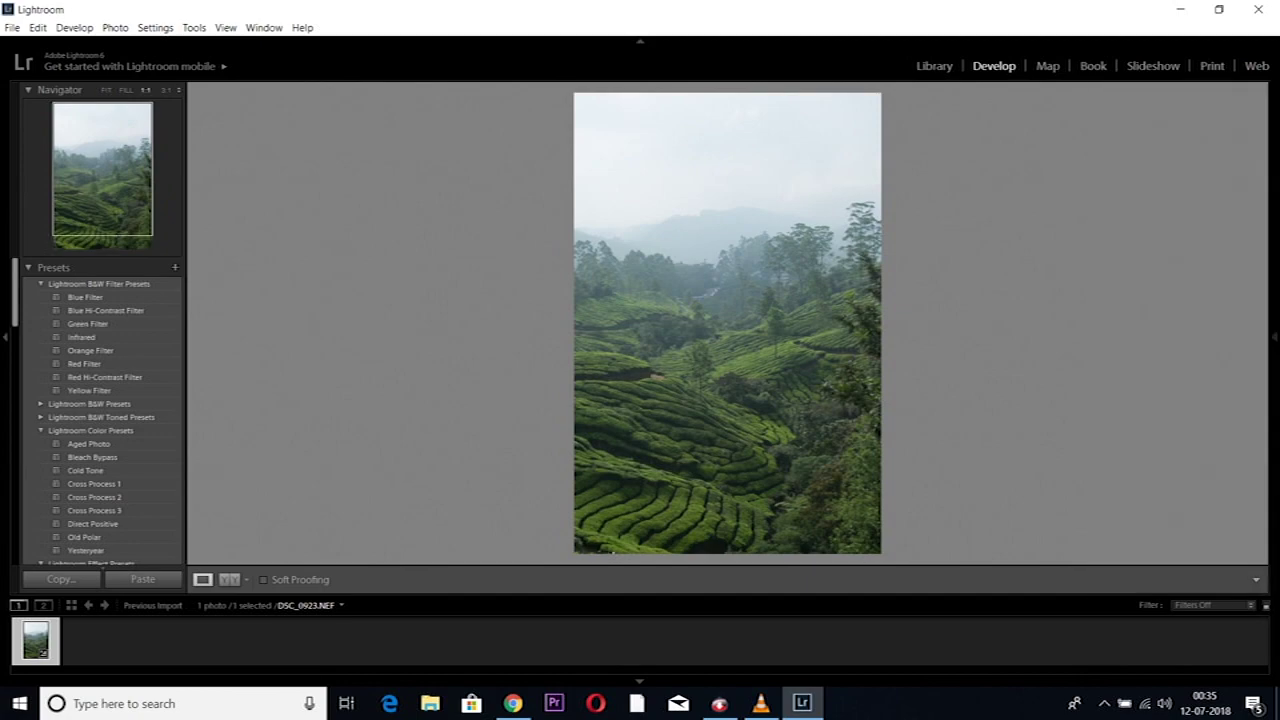
pyautogui.press('z')
pyautogui.press('z')
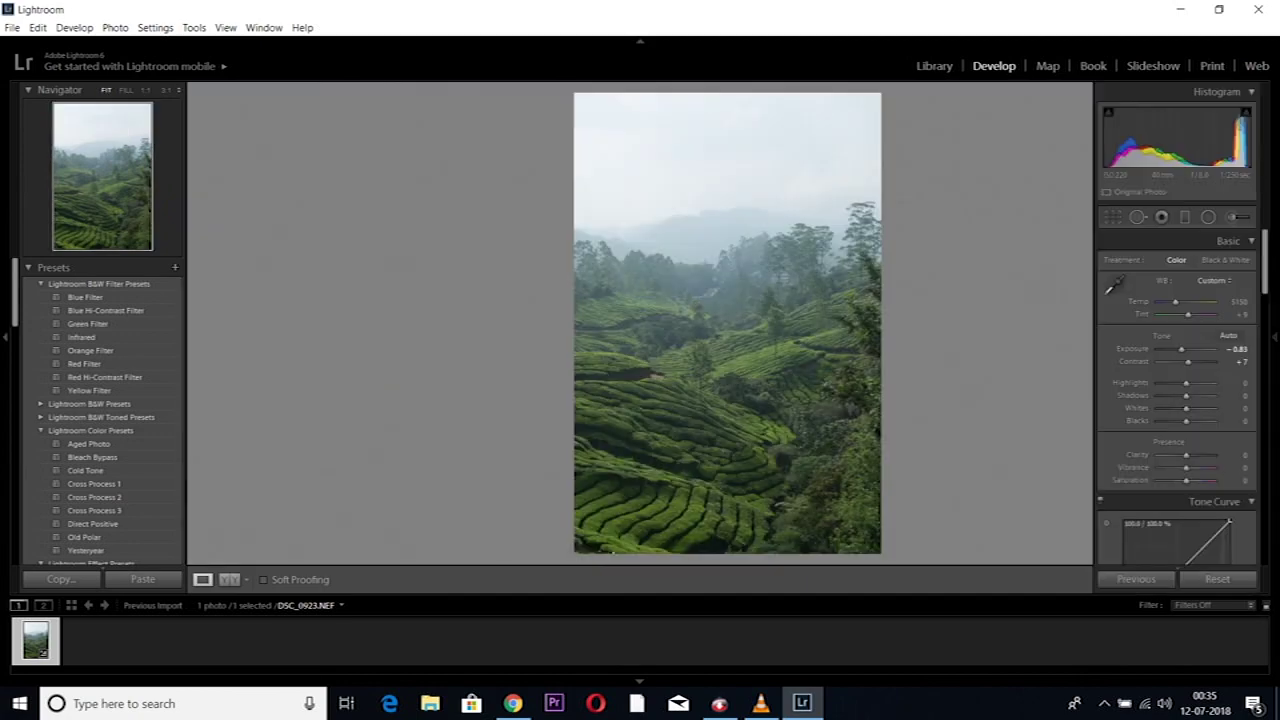
pyautogui.moveTo(1186, 383)
pyautogui.mouseDown()
pyautogui.moveTo(1189, 395)
pyautogui.moveTo(1234, 395)
pyautogui.mouseUp()
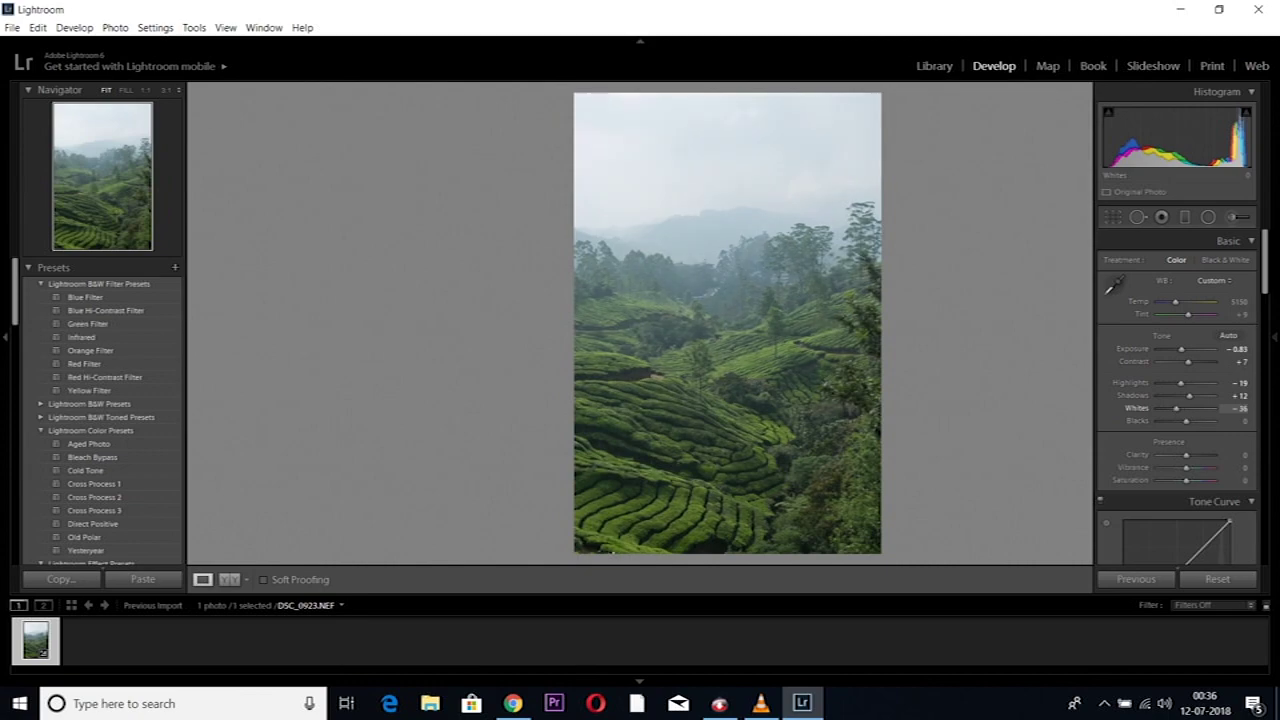
pyautogui.moveTo(1240, 408)
pyautogui.mouseDown()
pyautogui.moveTo(1225, 408)
pyautogui.moveTo(1252, 408)
pyautogui.mouseUp()
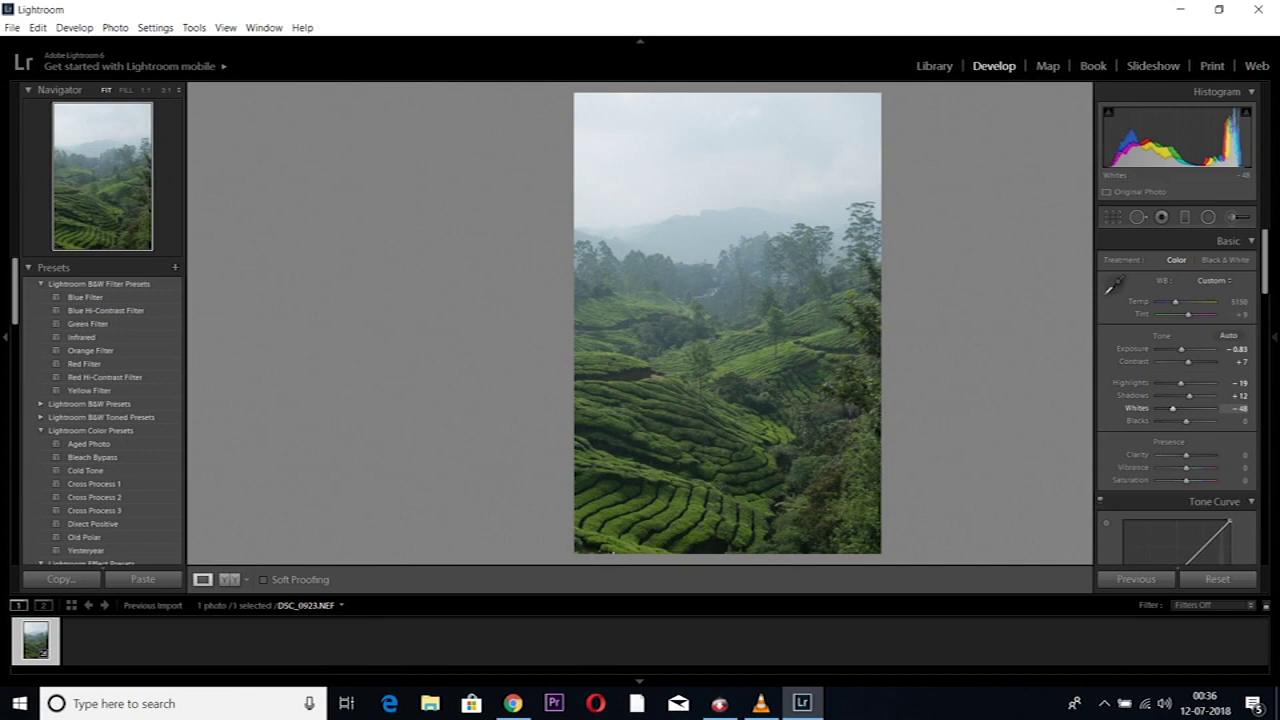
# Step: Check the sky at 1:1, then adjust the Blacks slider, settling at −38
pyautogui.press('z')
pyautogui.press('F8')
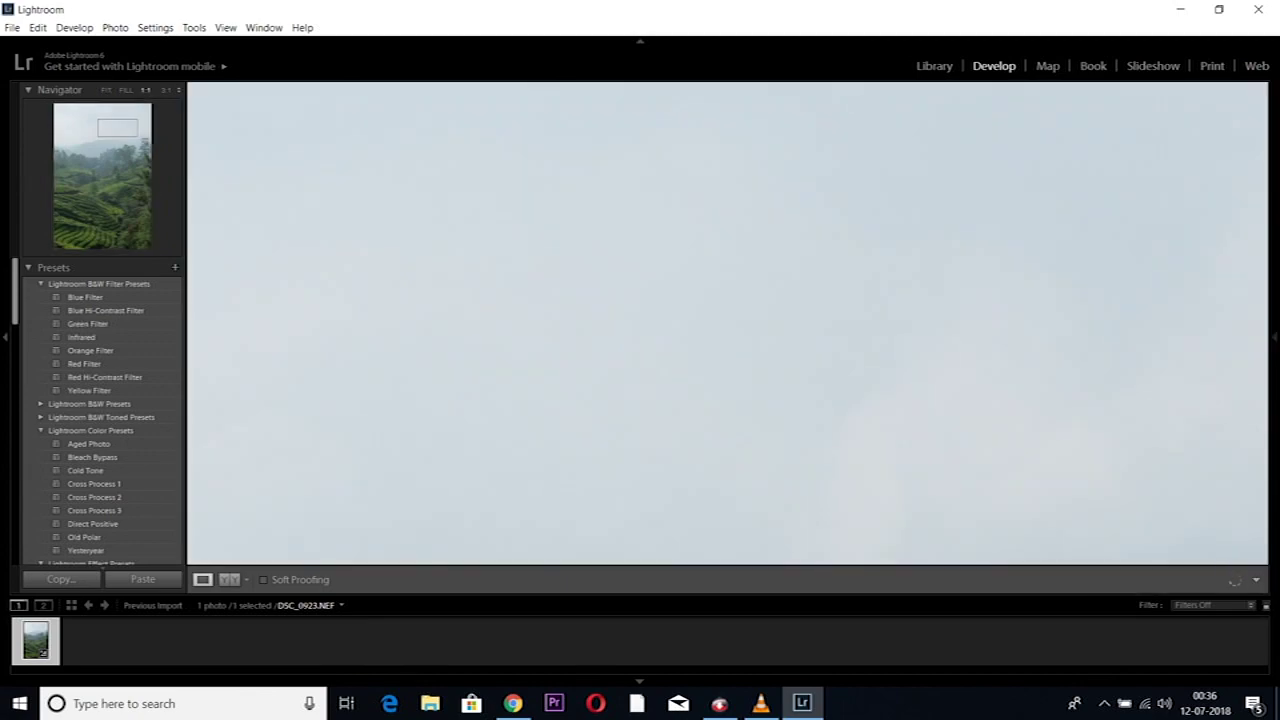
pyautogui.press('z')
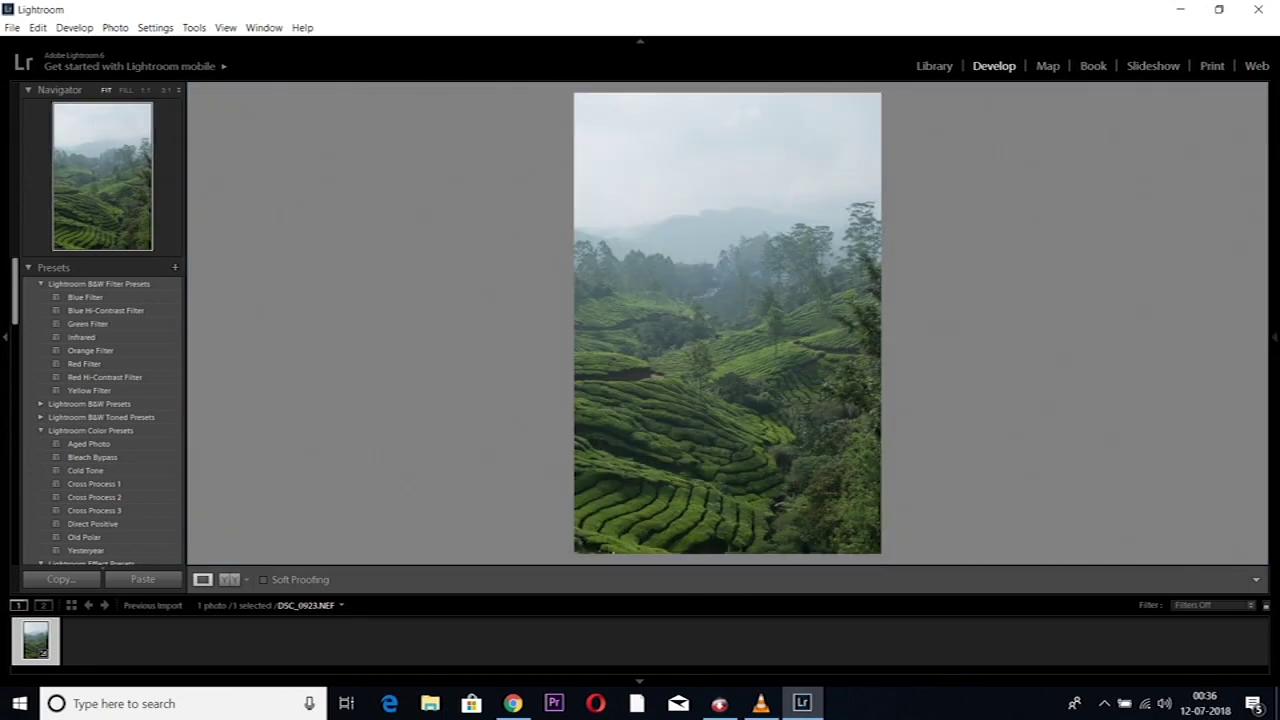
pyautogui.press('F8')
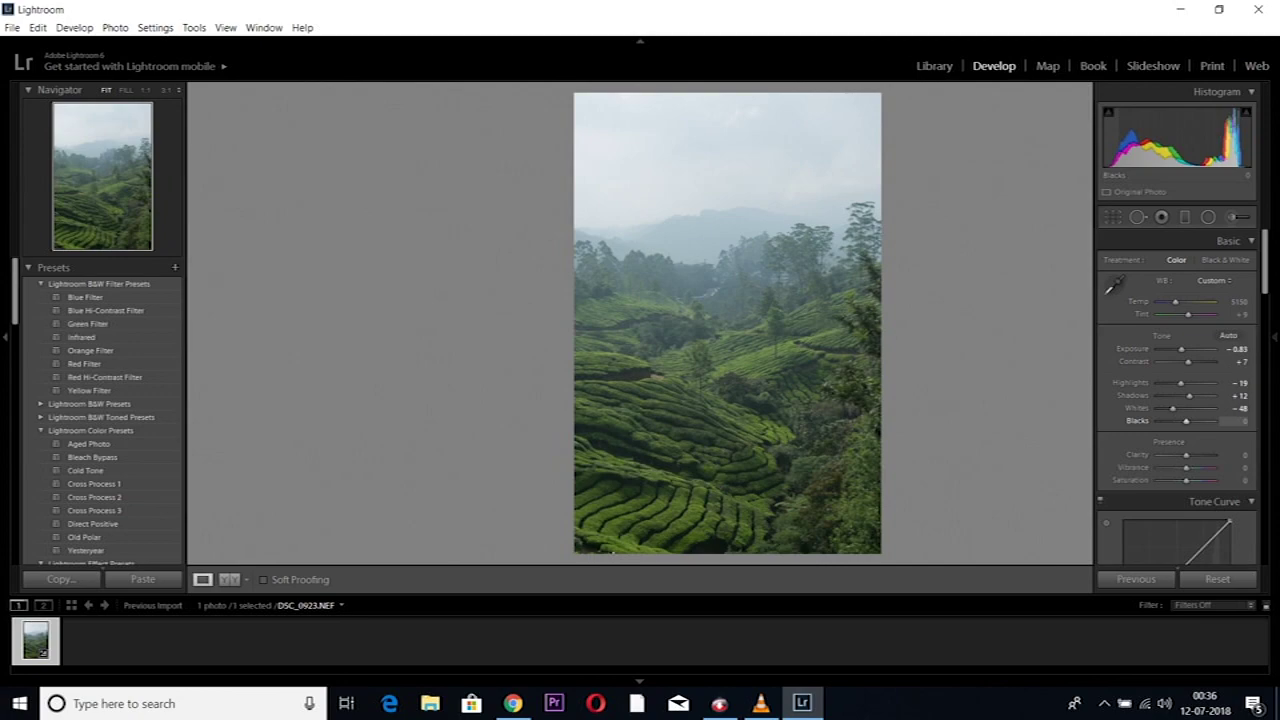
pyautogui.moveTo(1186, 421); pyautogui.dragTo(1182, 421)
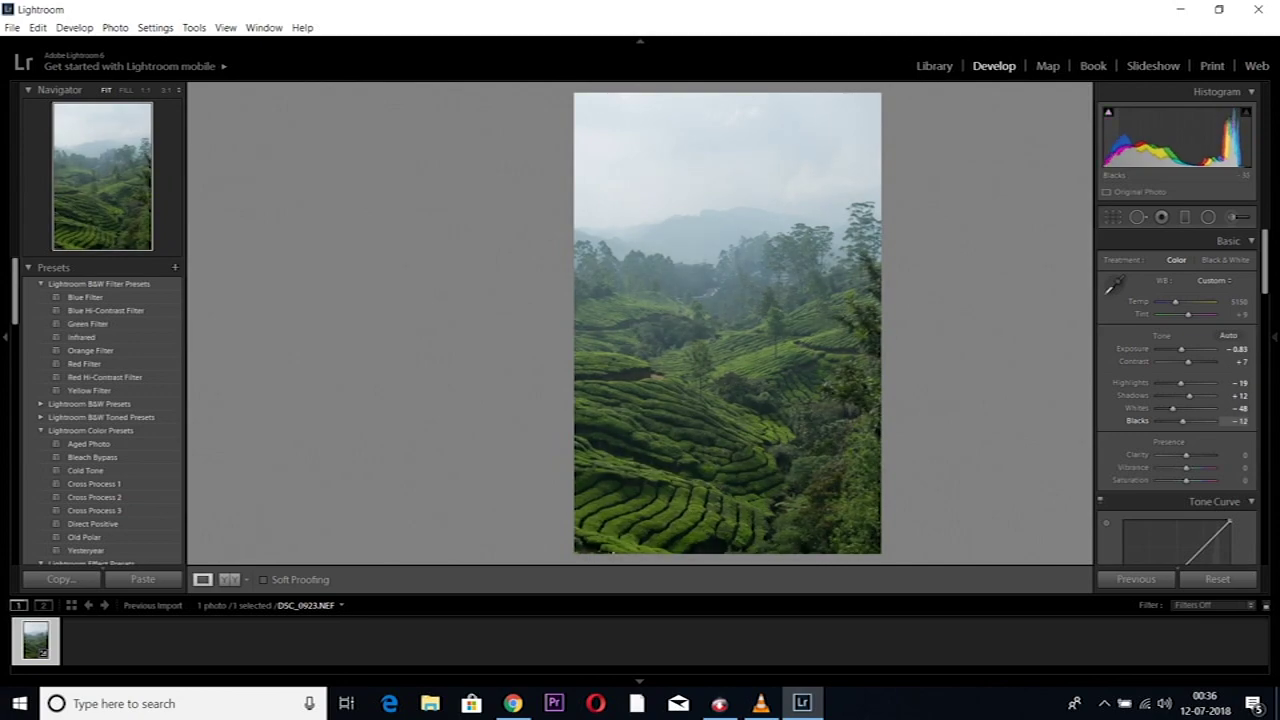
pyautogui.press('F8')
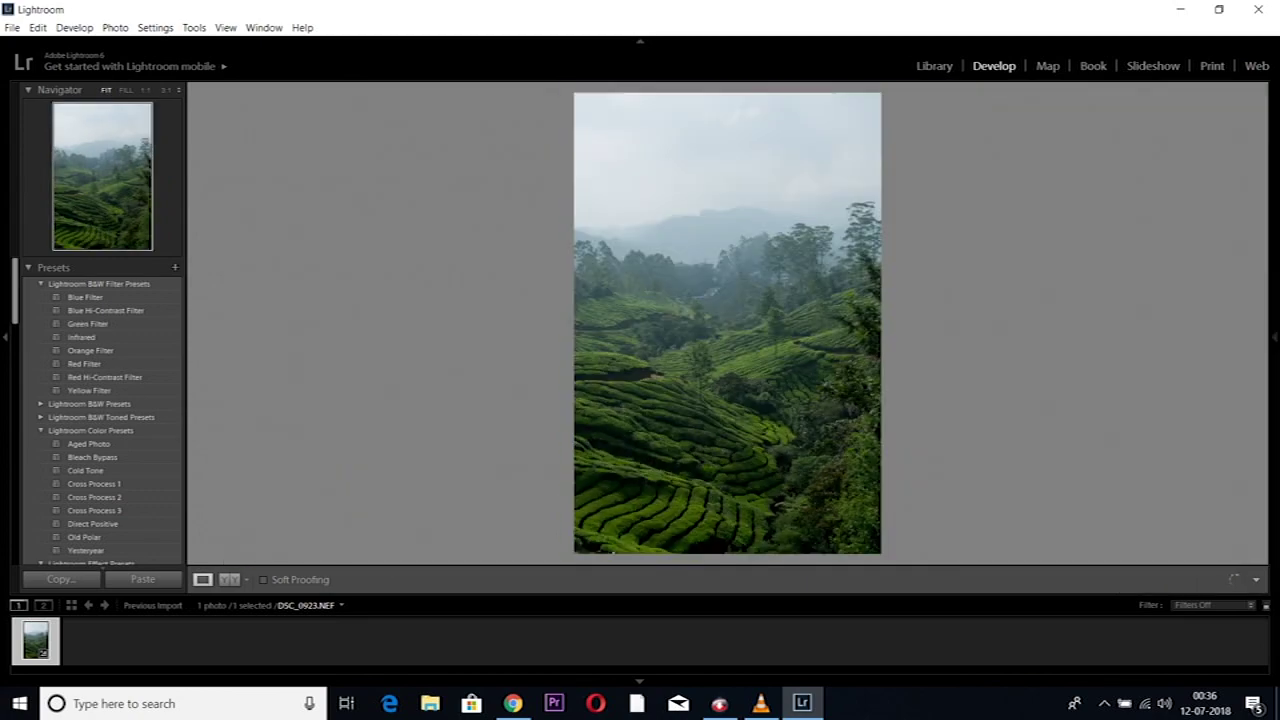
pyautogui.press('F8')
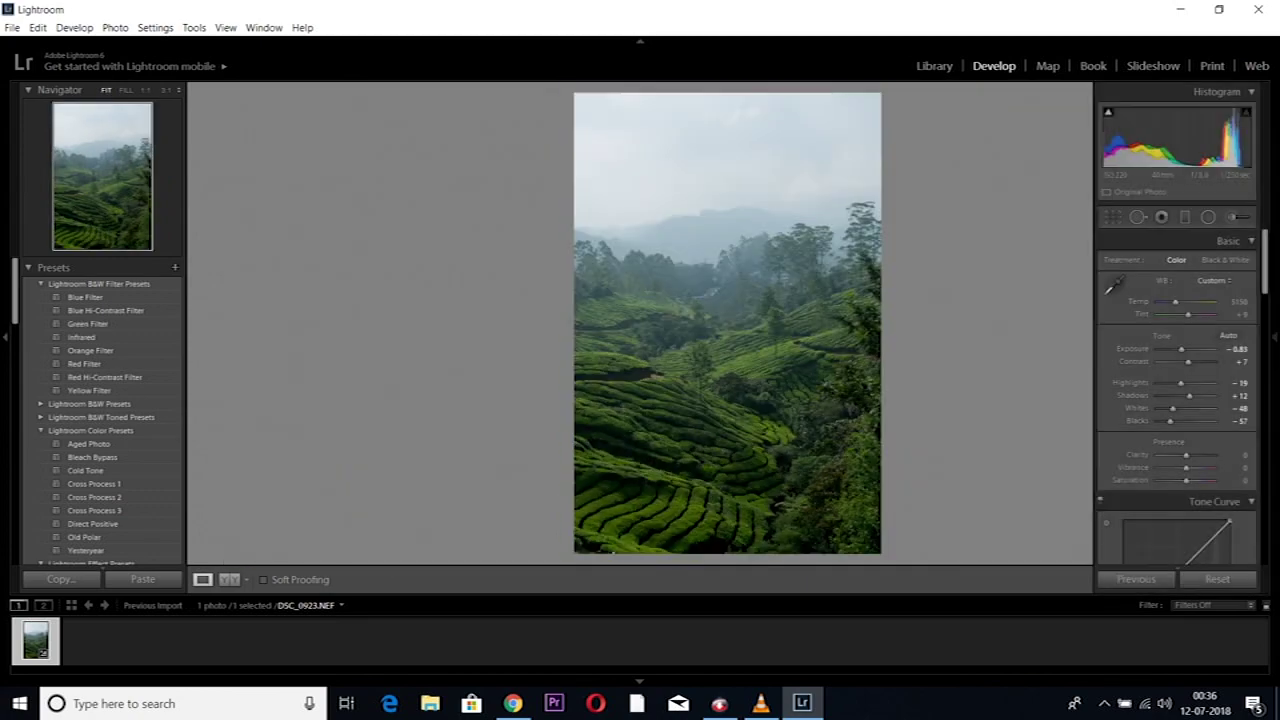
pyautogui.moveTo(1170, 421); pyautogui.dragTo(1175, 421)
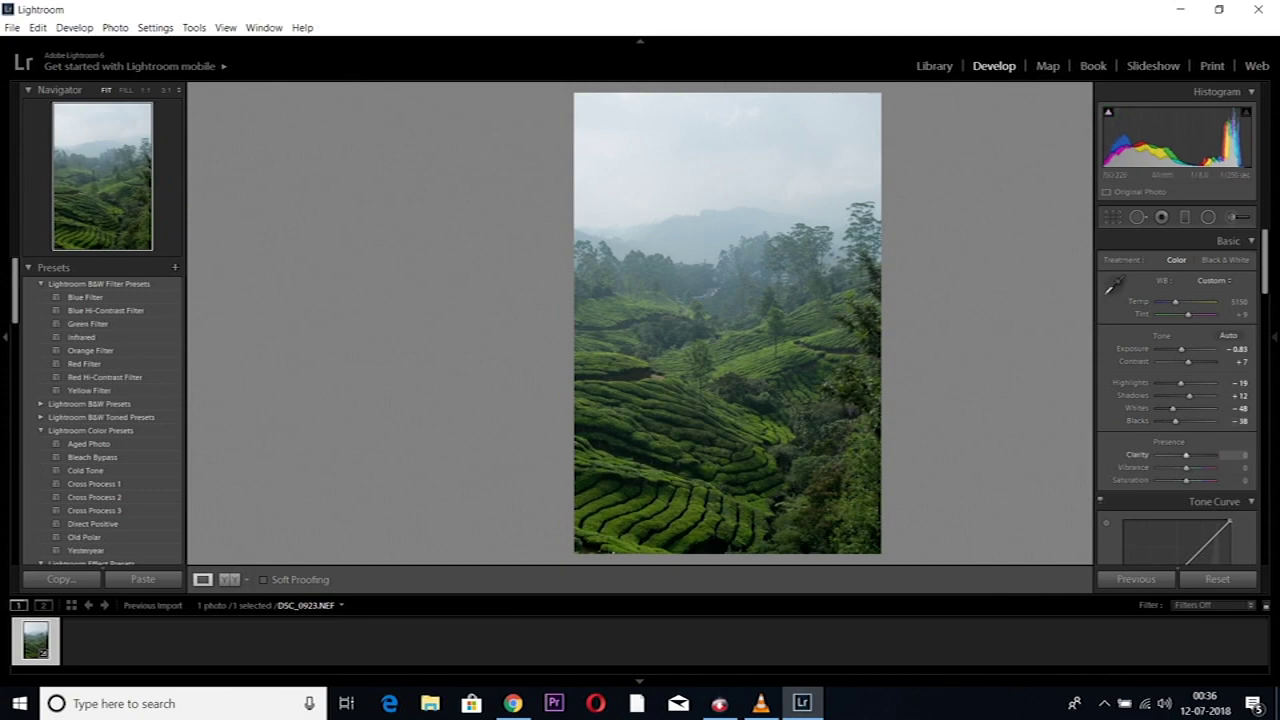
# Step: Raise Clarity and inspect the tea terraces at 1:1, settling Clarity at +21
pyautogui.moveTo(1189, 455); pyautogui.dragTo(1196, 455)
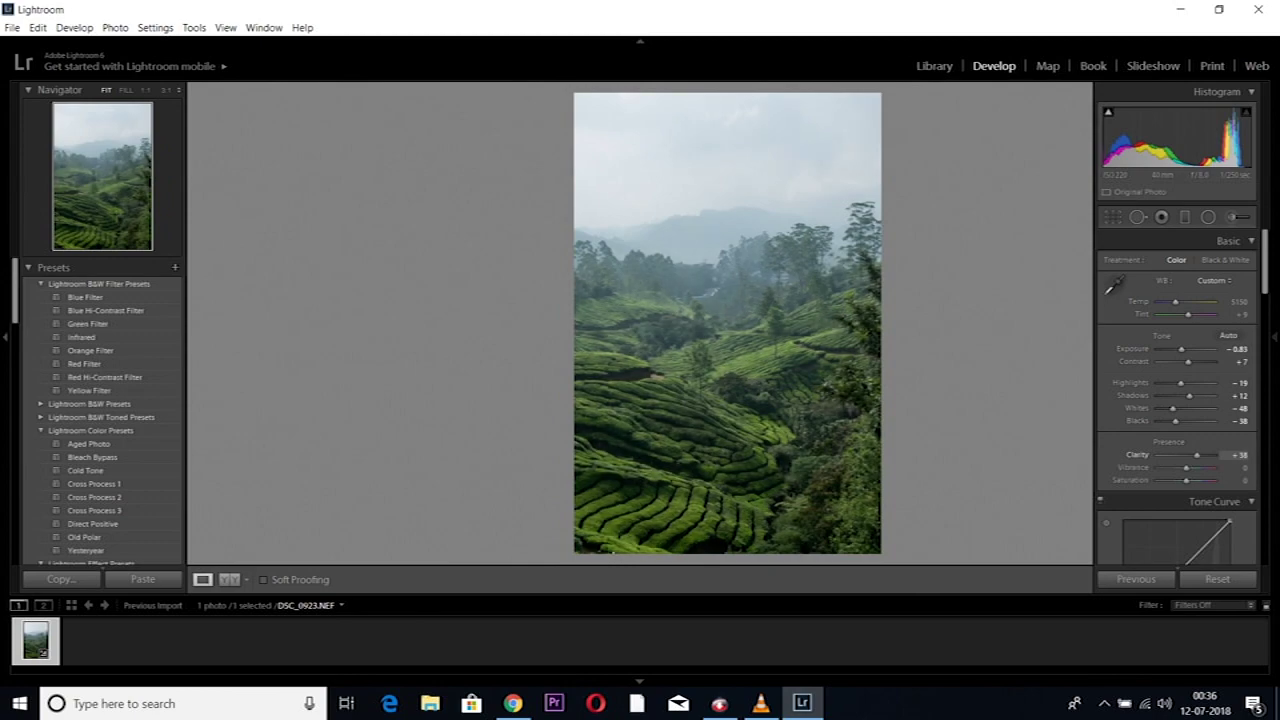
pyautogui.press('F8')
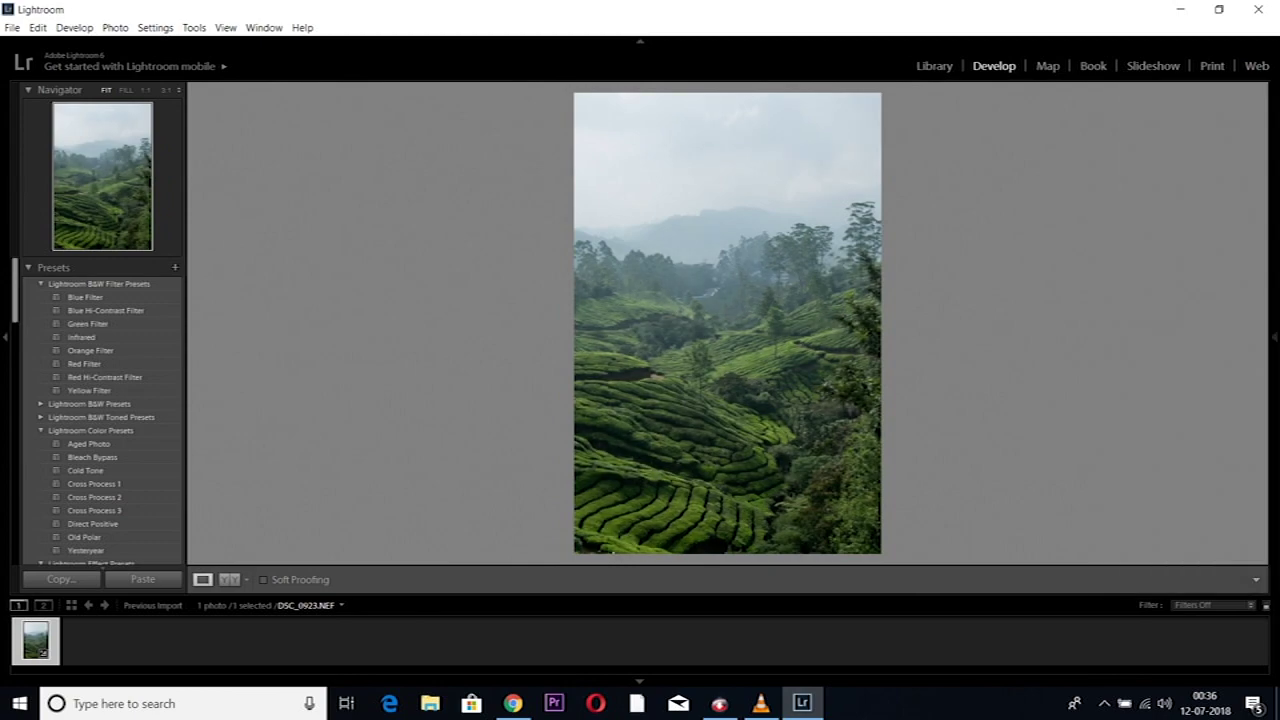
pyautogui.press('z')
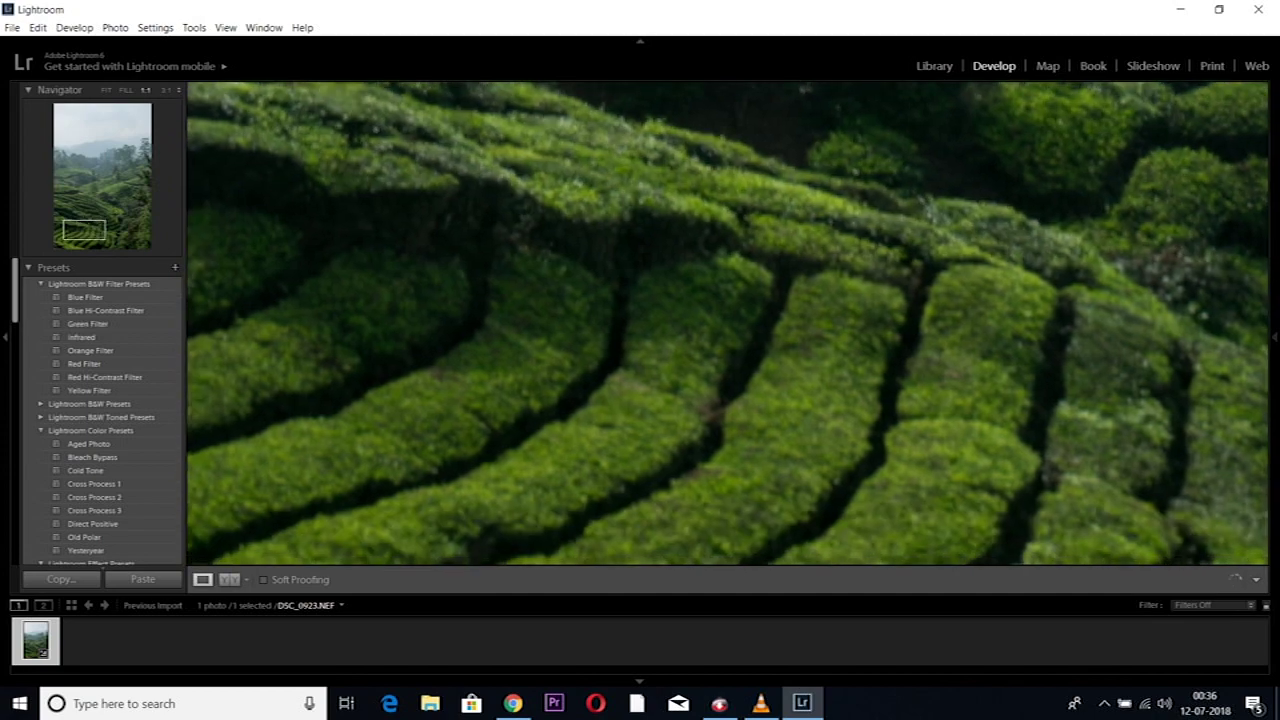
pyautogui.scroll(-2, 728, 324)
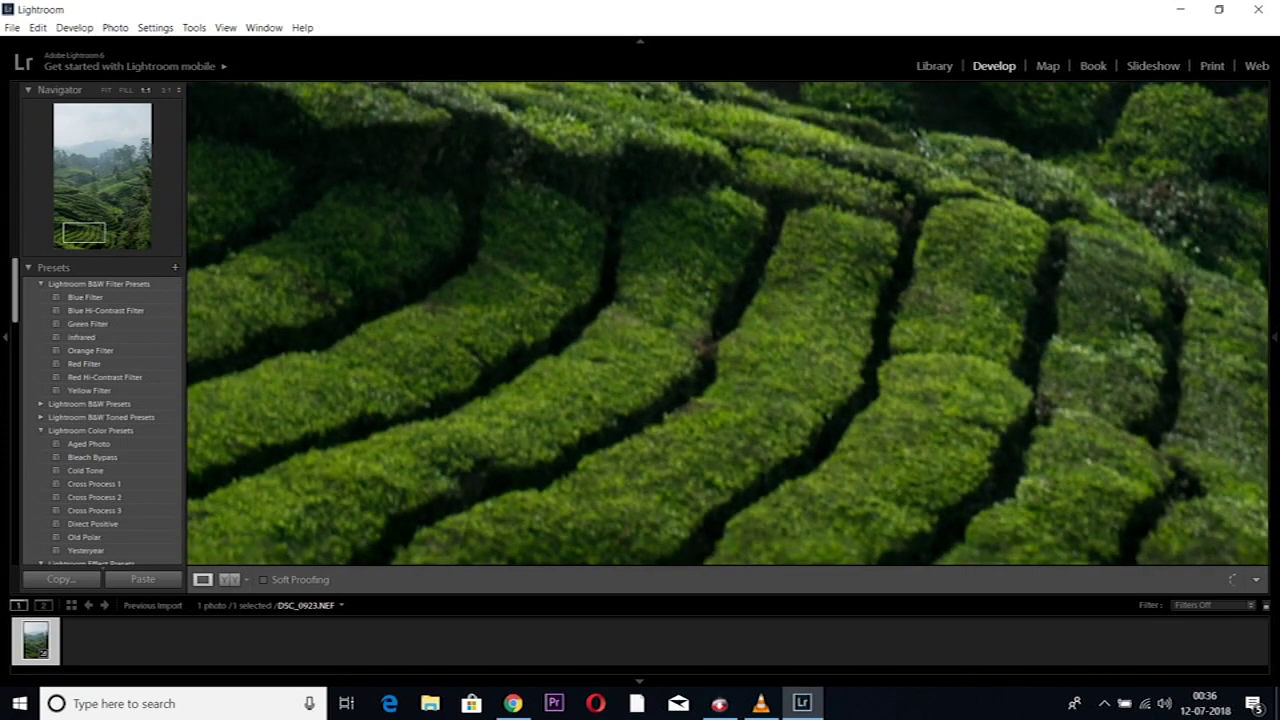
pyautogui.hscroll(-3, 727, 324)
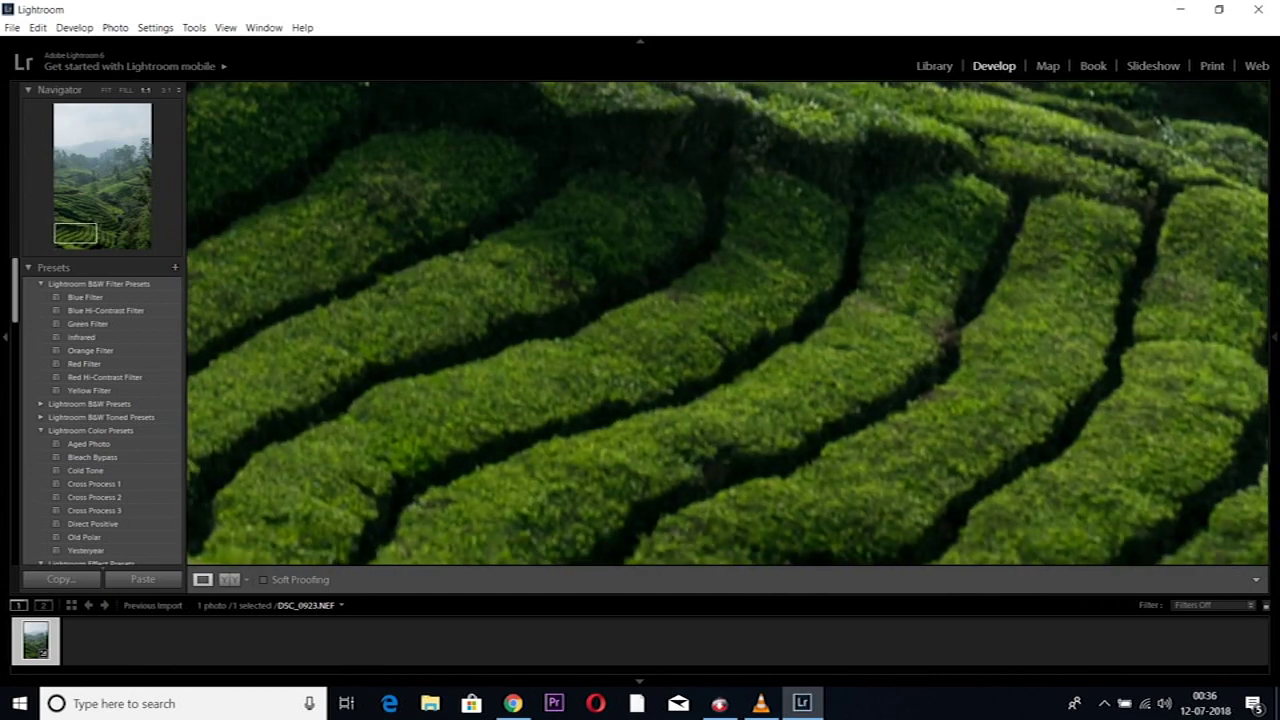
pyautogui.scroll(-2, 727, 324)
pyautogui.scroll(-1, 727, 324)
pyautogui.scroll(-2, 727, 324)
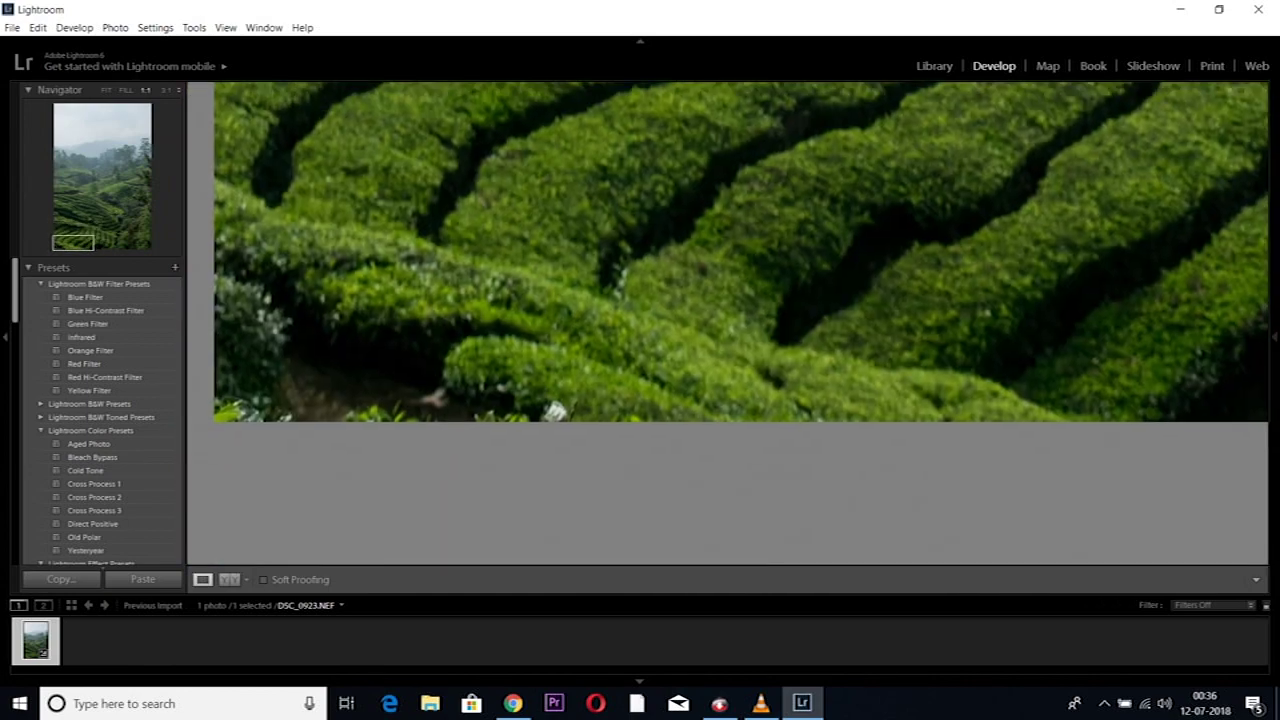
pyautogui.scroll(2, 727, 324)
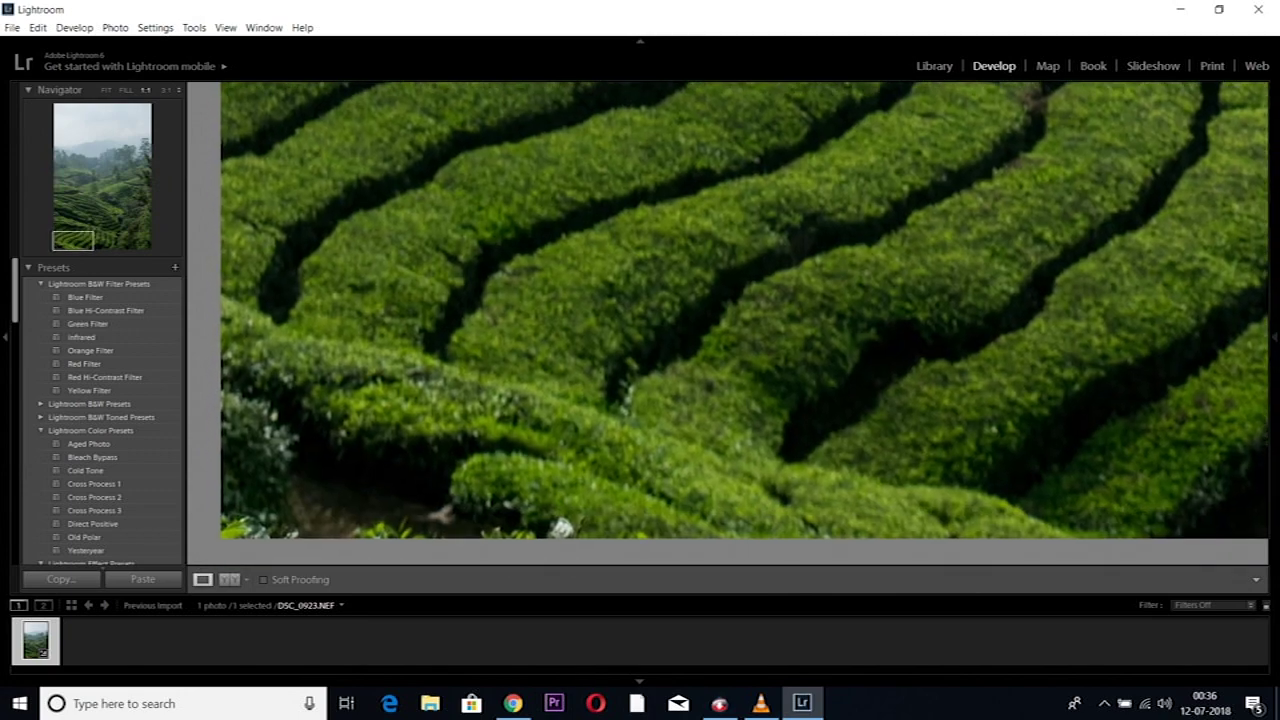
pyautogui.press('z')
pyautogui.press('F8')
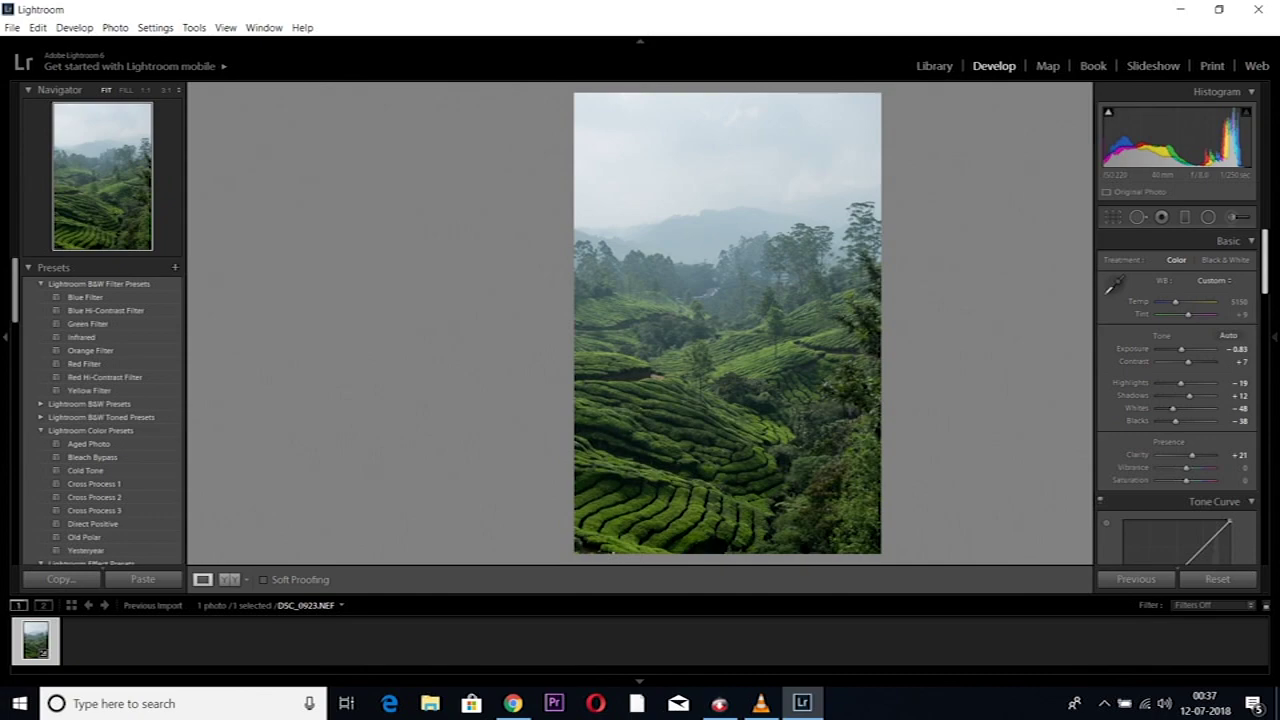
# Step: Bend the RGB tone curve slightly so Point Curve reads Custom
pyautogui.scroll(-2, 1176, 400)
pyautogui.scroll(-2, 1176, 400)
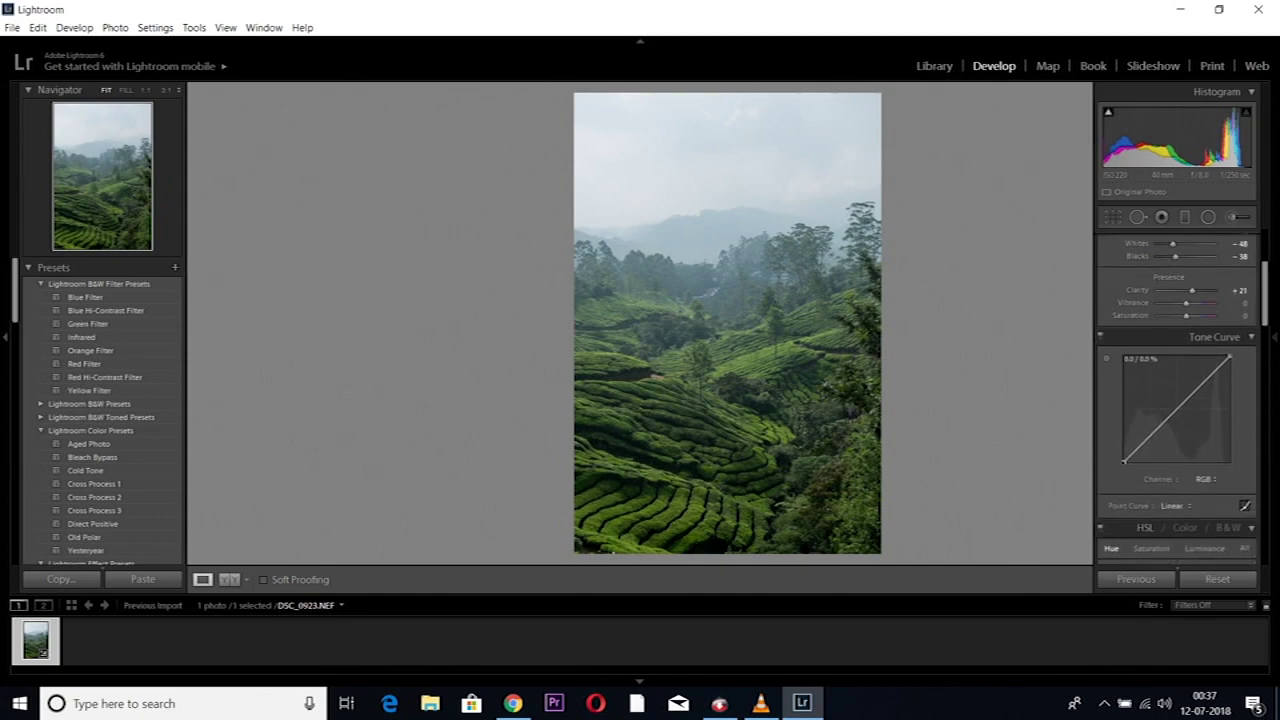
pyautogui.moveTo(1124, 462); pyautogui.dragTo(1124, 460)
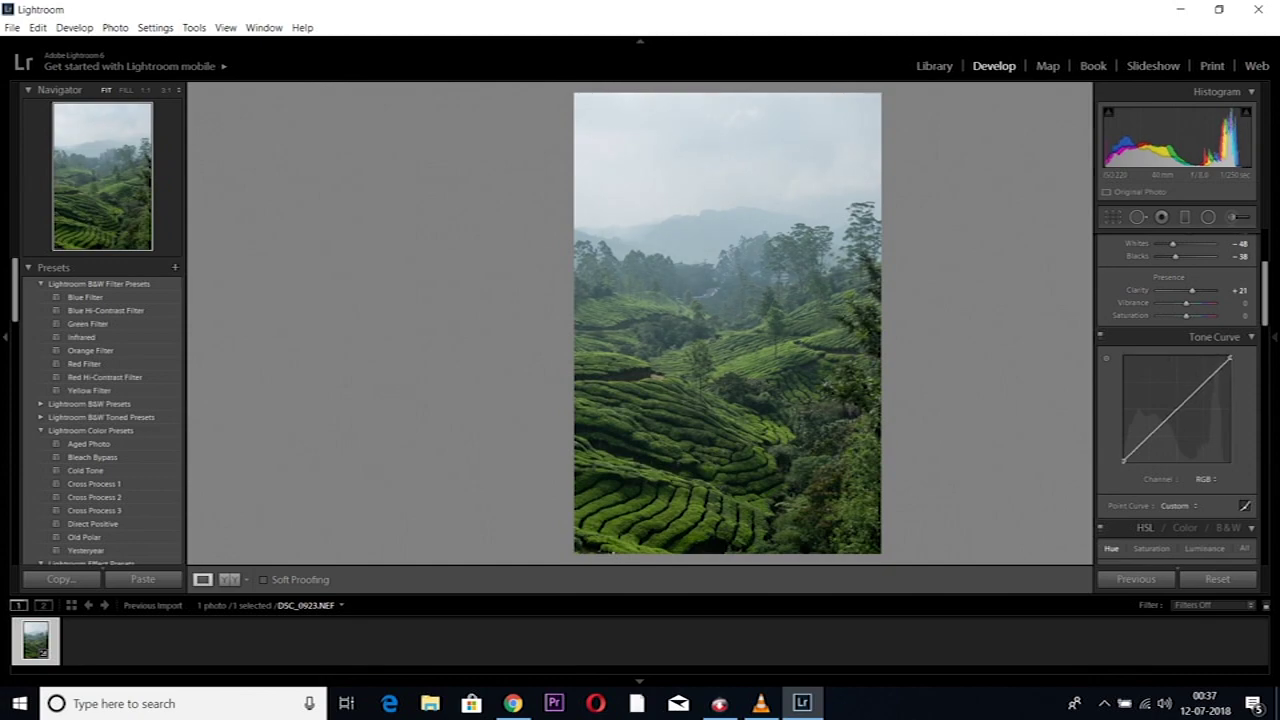
pyautogui.scroll(-1, 1177, 400)
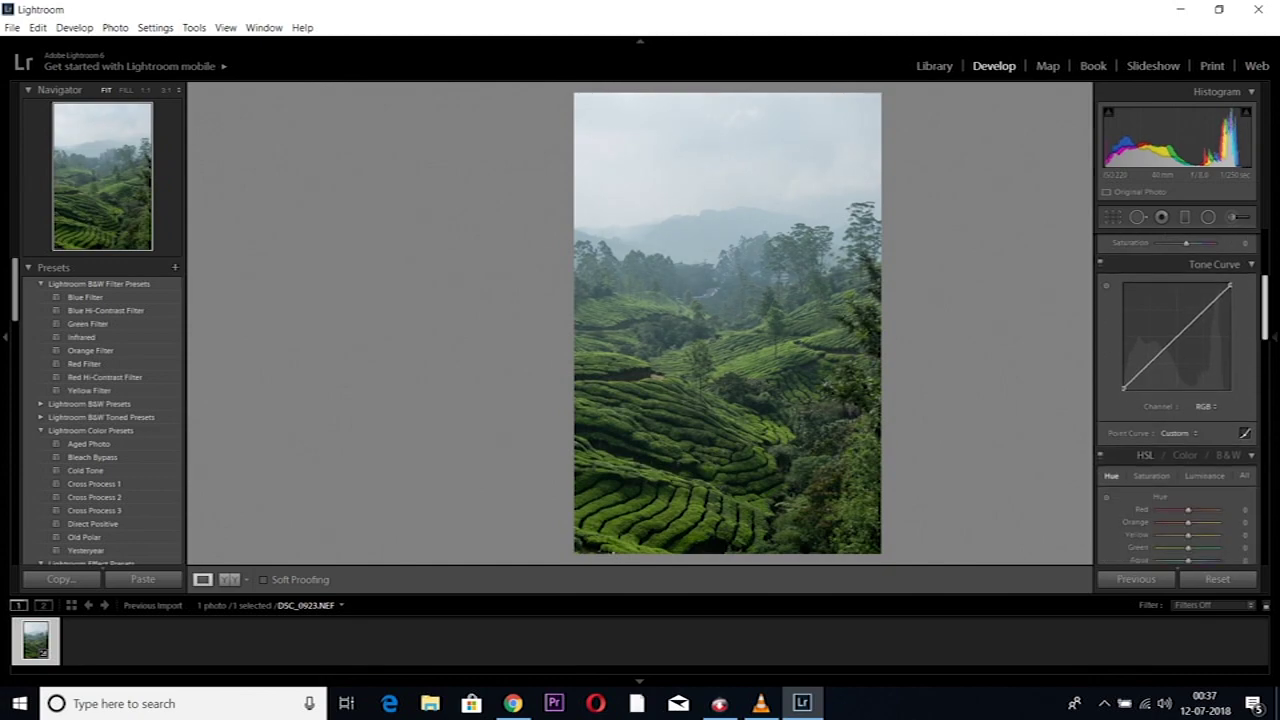
pyautogui.scroll(3, 1177, 400)
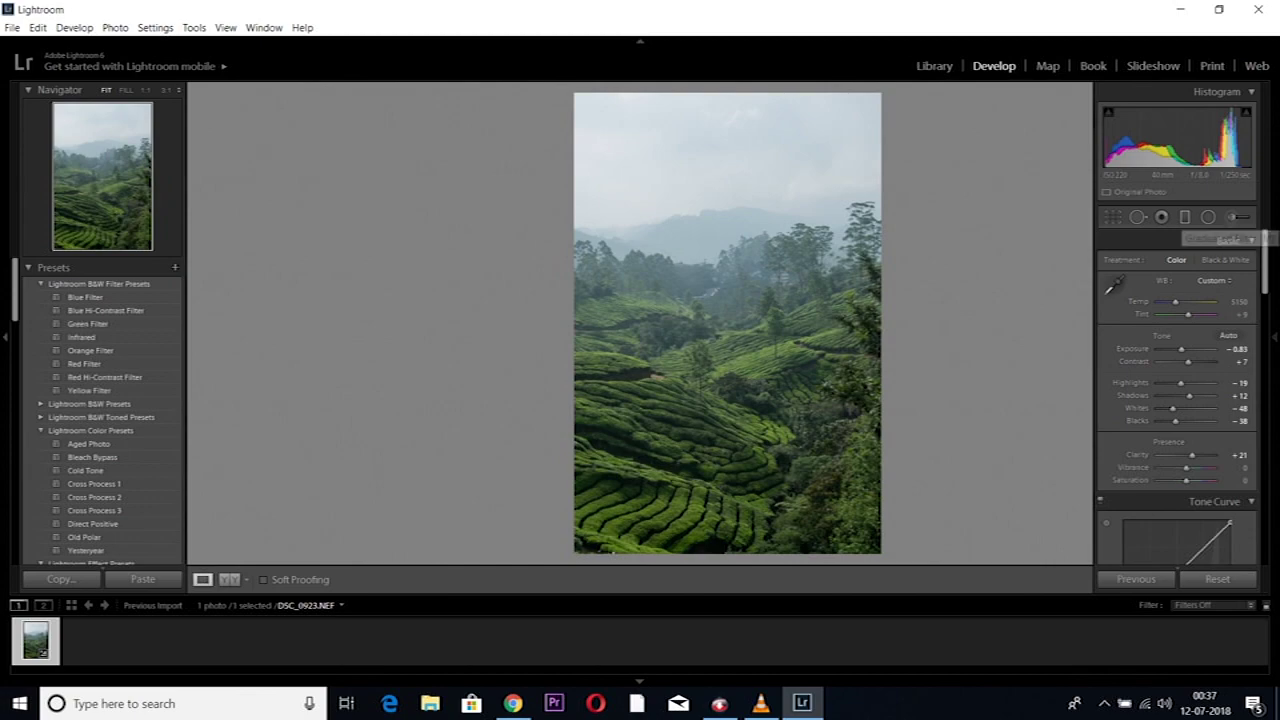
# Step: Select the Graduated Filter tool (M) in the tool strip under the histogram
pyautogui.click(1185, 217)
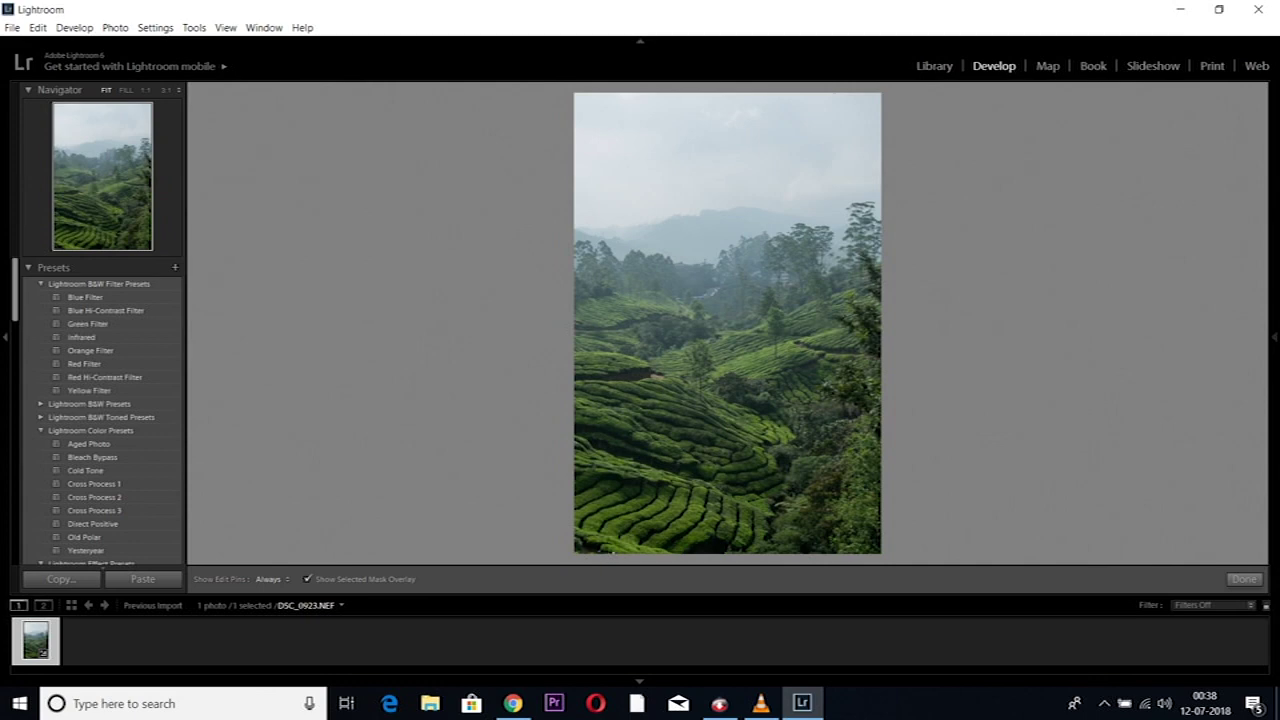
# Step: Draw a graduated filter down from the sky and move it lower to the treeline
pyautogui.press('F8')
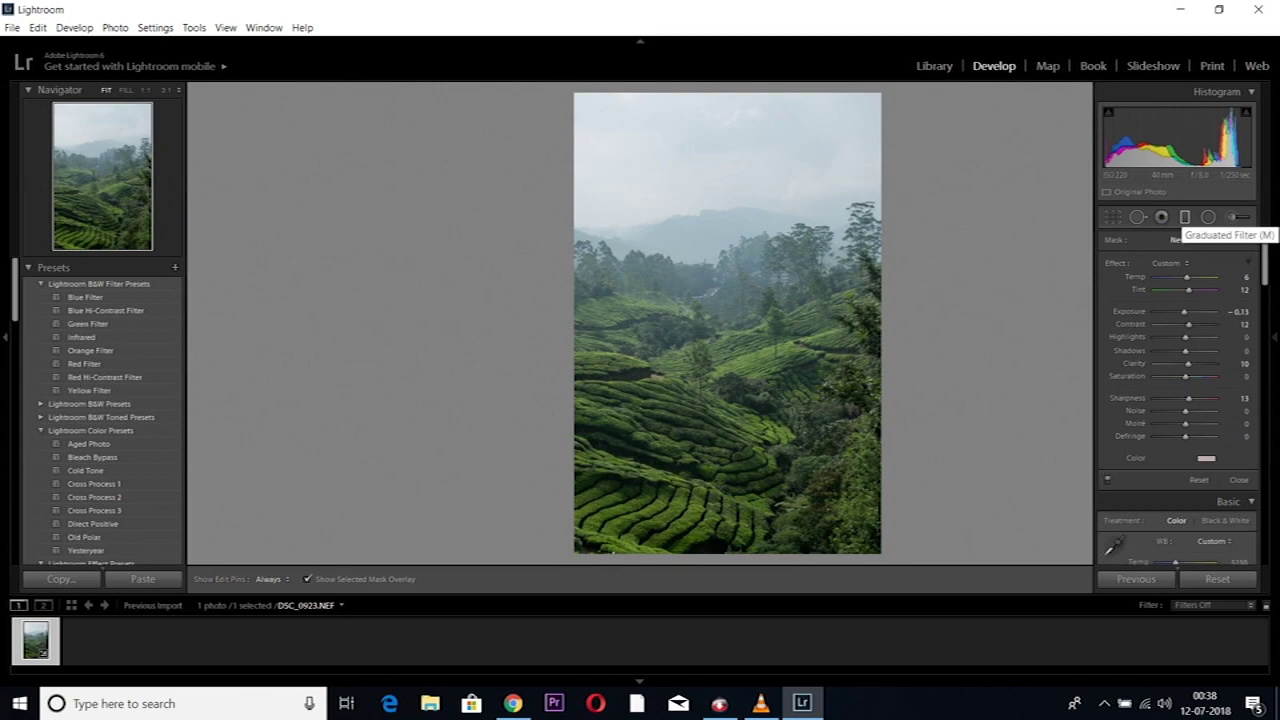
pyautogui.press('F8')
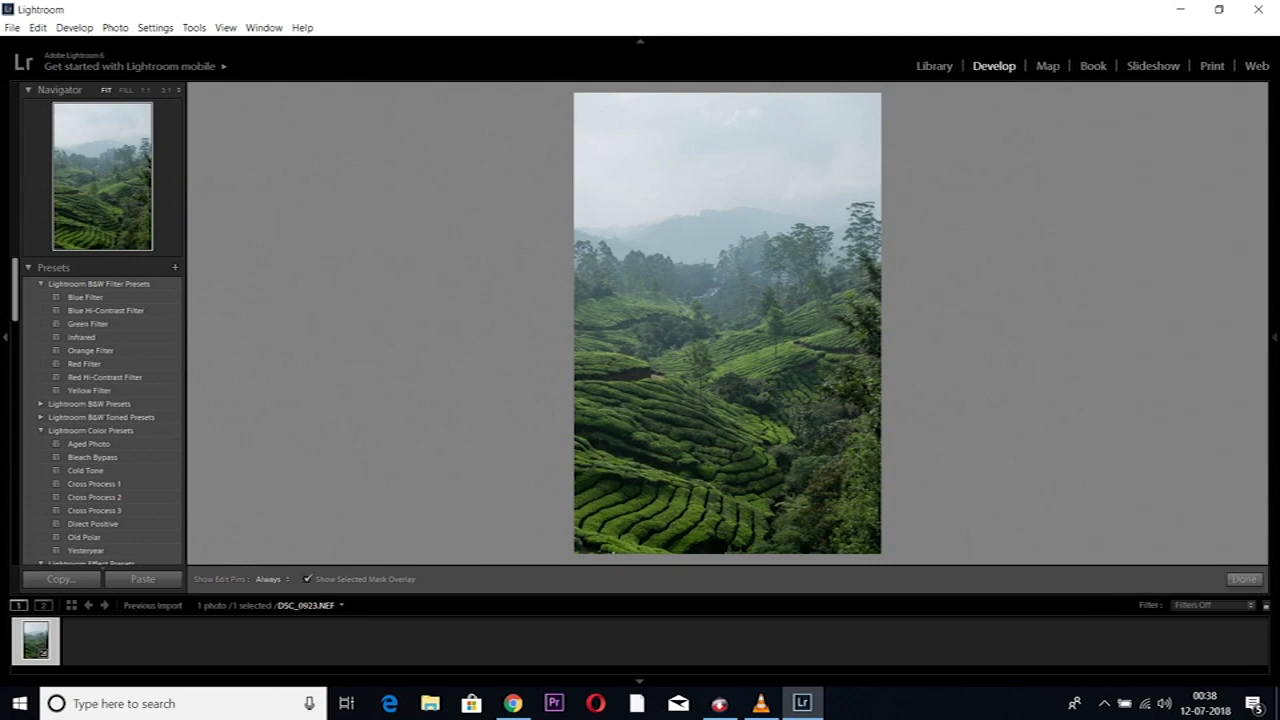
pyautogui.moveTo(716, 95); pyautogui.dragTo(716, 282)
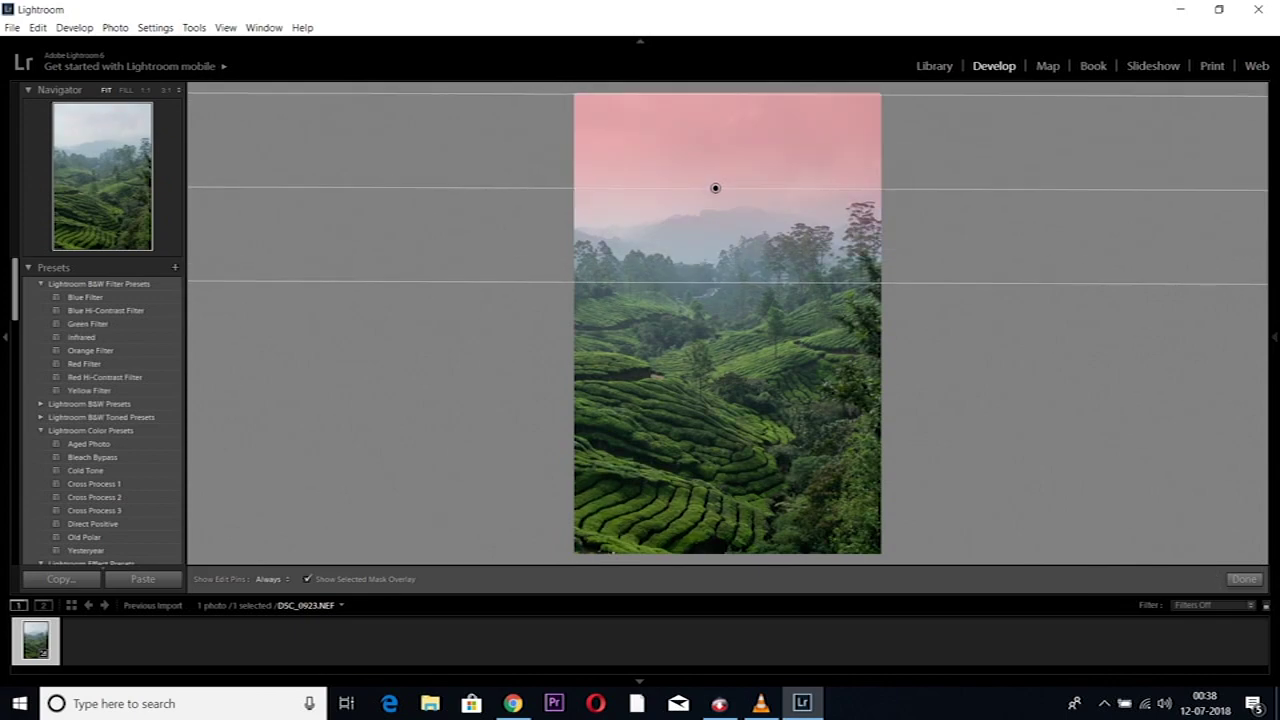
pyautogui.moveTo(715, 187)
pyautogui.mouseDown()
pyautogui.moveTo(728, 258)
pyautogui.moveTo(723, 541)
pyautogui.moveTo(726, 191)
pyautogui.moveTo(729, 239)
pyautogui.mouseUp()
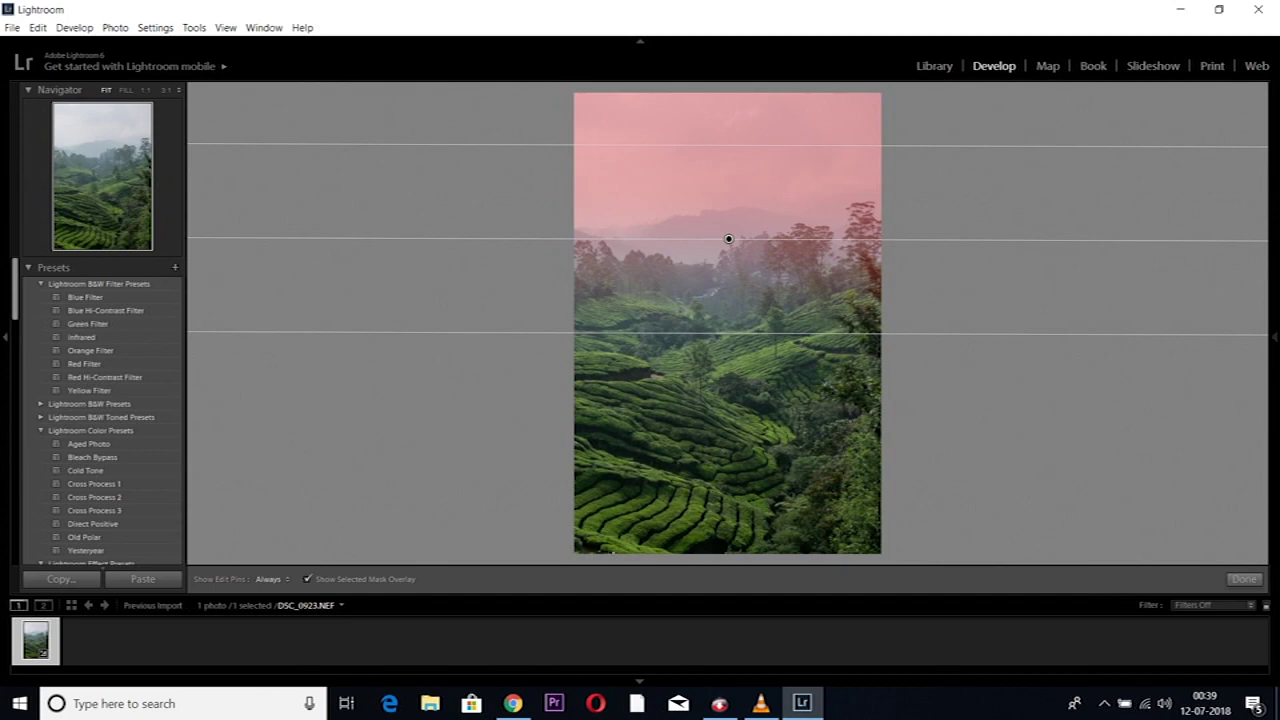
pyautogui.moveTo(728, 239)
pyautogui.mouseDown()
pyautogui.moveTo(719, 280)
pyautogui.moveTo(711, 256)
pyautogui.mouseUp()
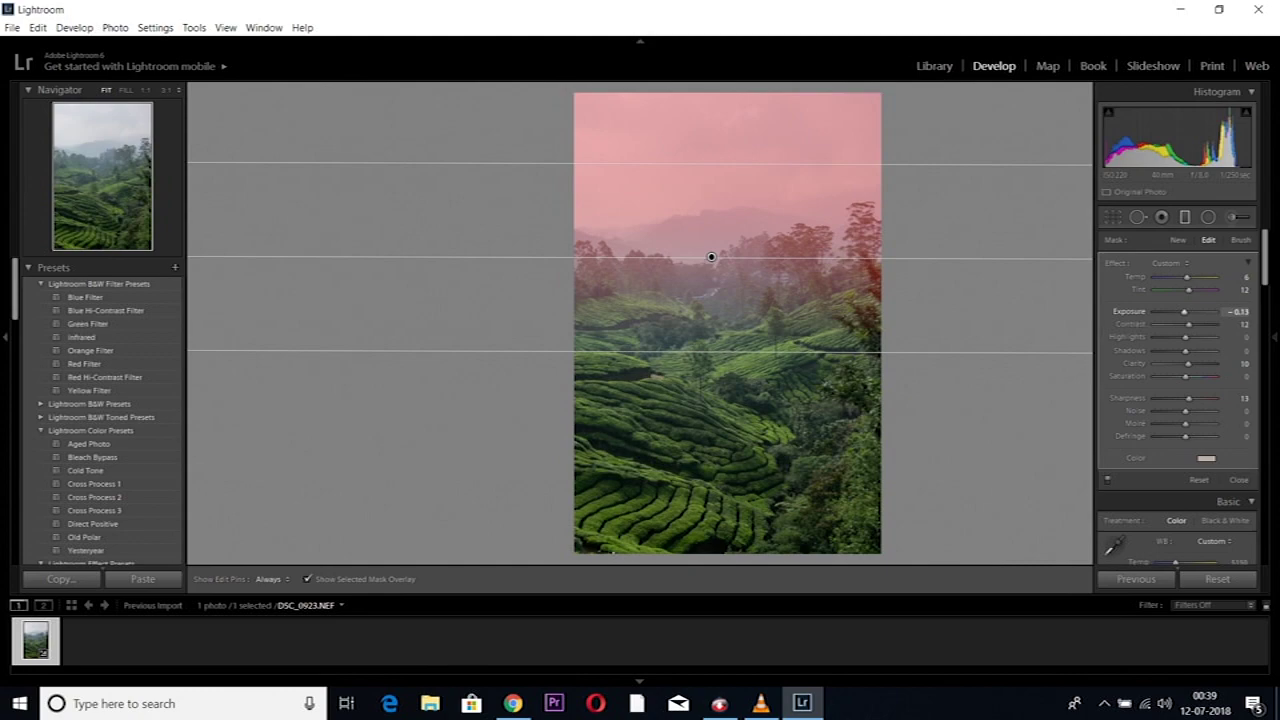
# Step: Set the sky filter to Exposure −0.92 and Contrast +52, then close the filter
pyautogui.moveTo(1186, 311); pyautogui.dragTo(1154, 311)
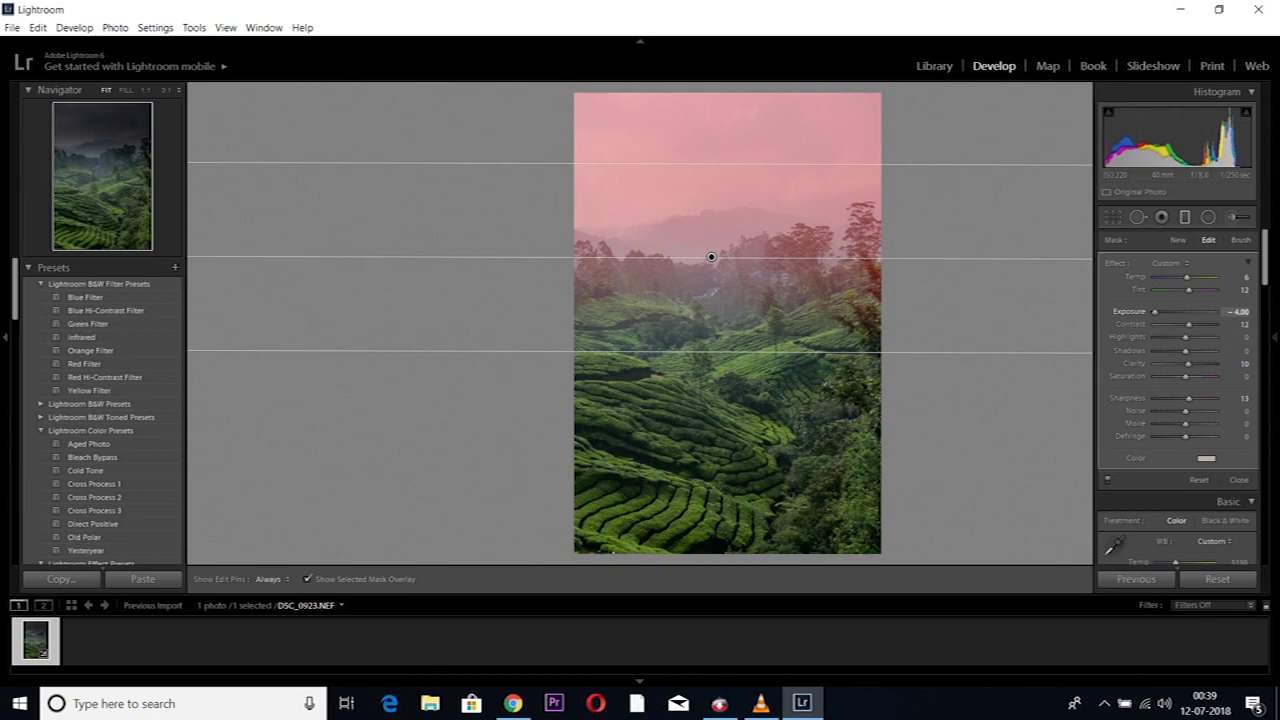
pyautogui.moveTo(1154, 311); pyautogui.dragTo(1174, 311)
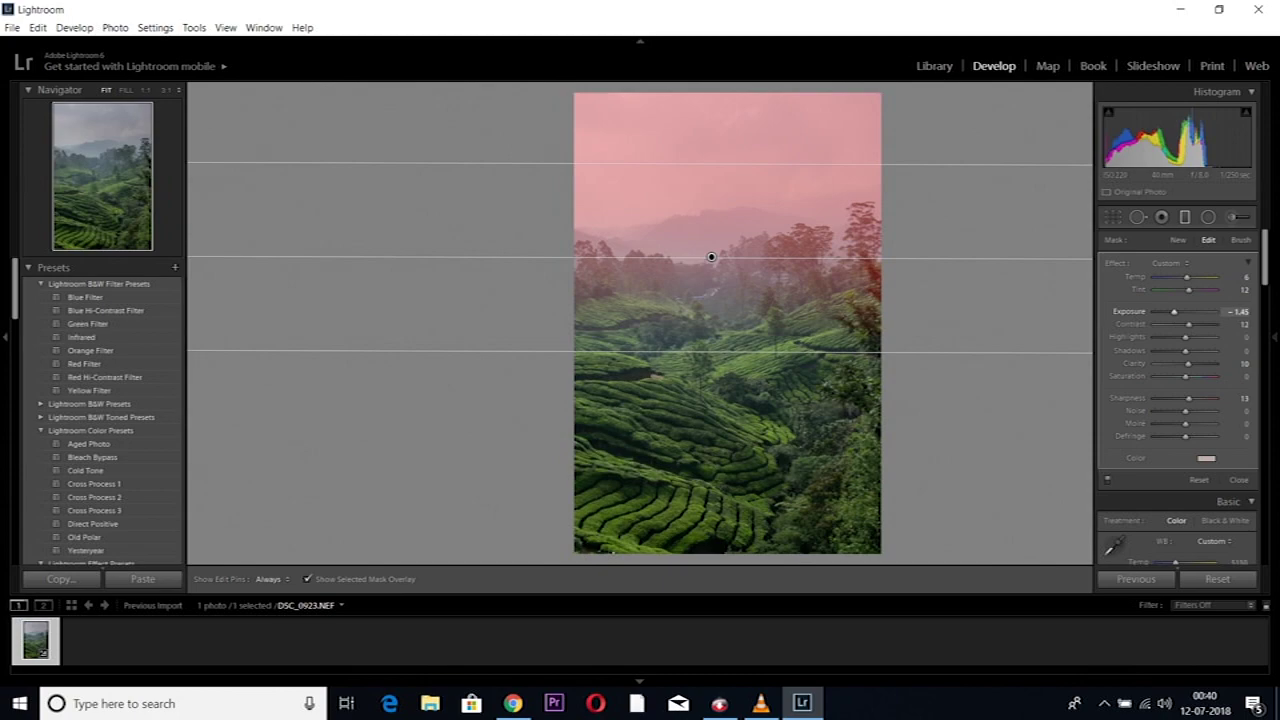
pyautogui.moveTo(1174, 311); pyautogui.dragTo(1176, 311)
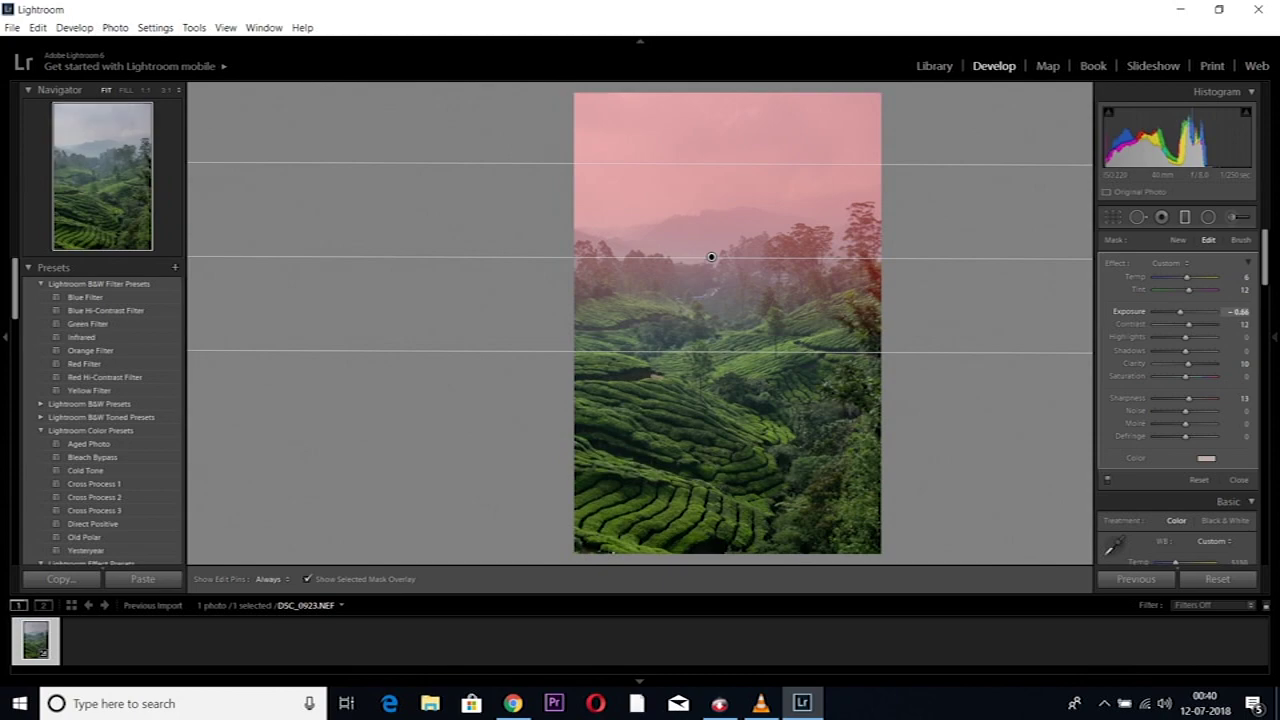
pyautogui.hotkey('ctrl', 'z')
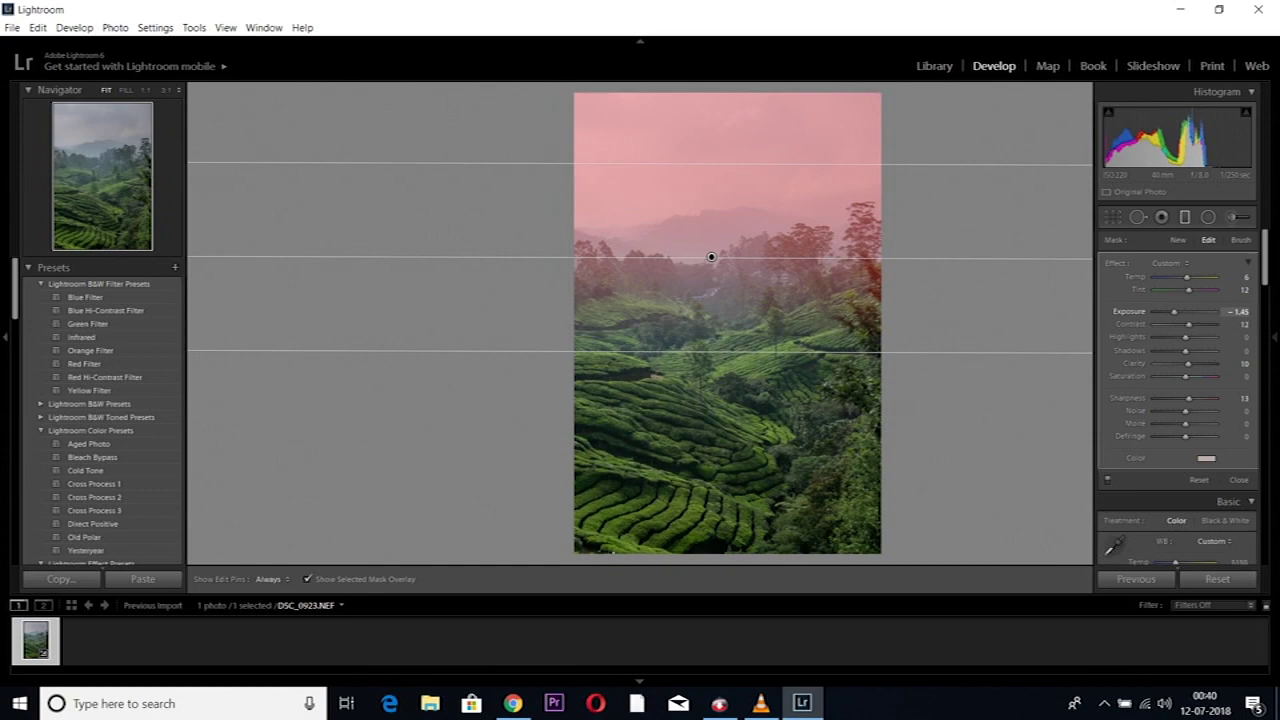
pyautogui.hotkey('ctrl', 'y')
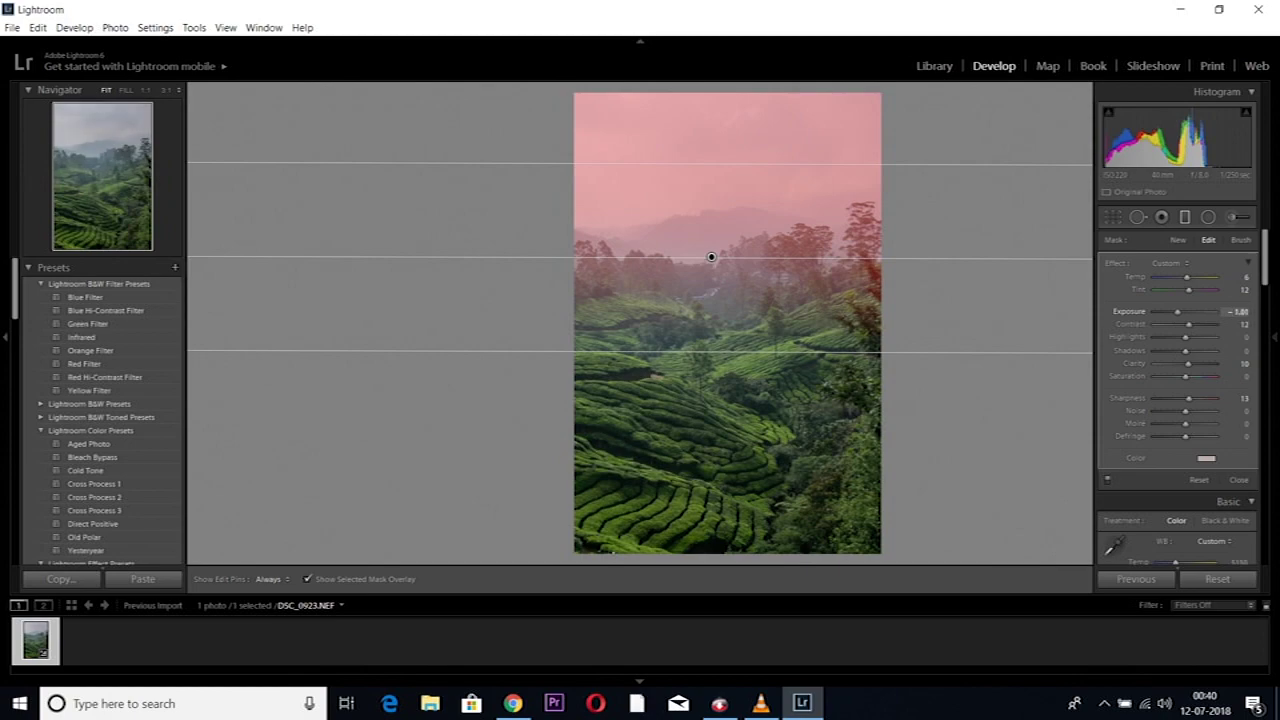
pyautogui.hotkey('ctrl', 'z')
pyautogui.hotkey('ctrl', 'y')
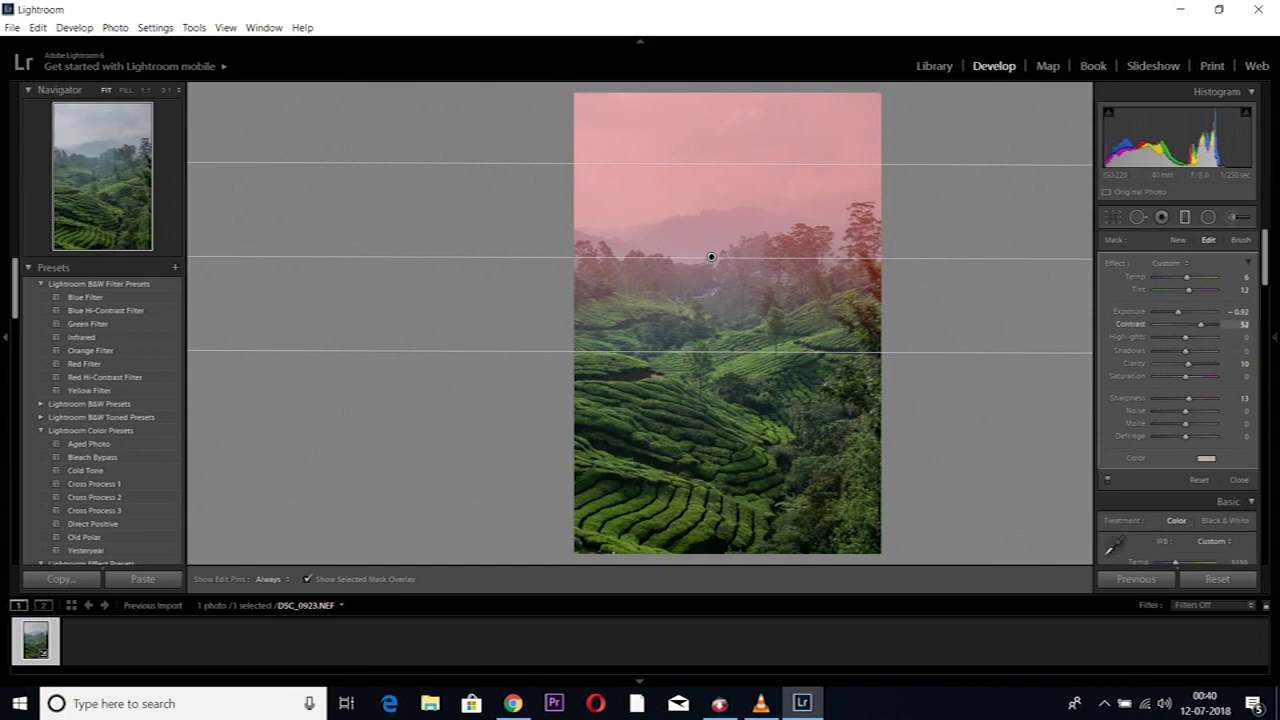
pyautogui.press('F8')
pyautogui.press('Return')
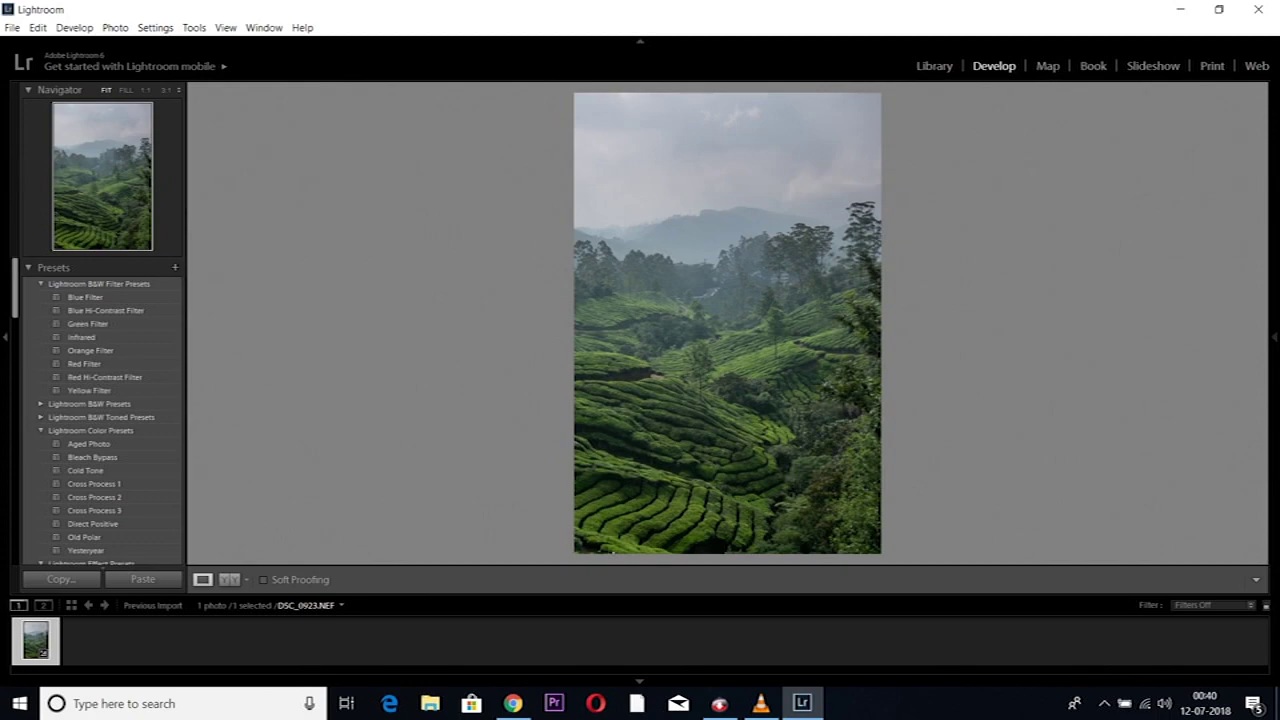
pyautogui.click(652, 150)
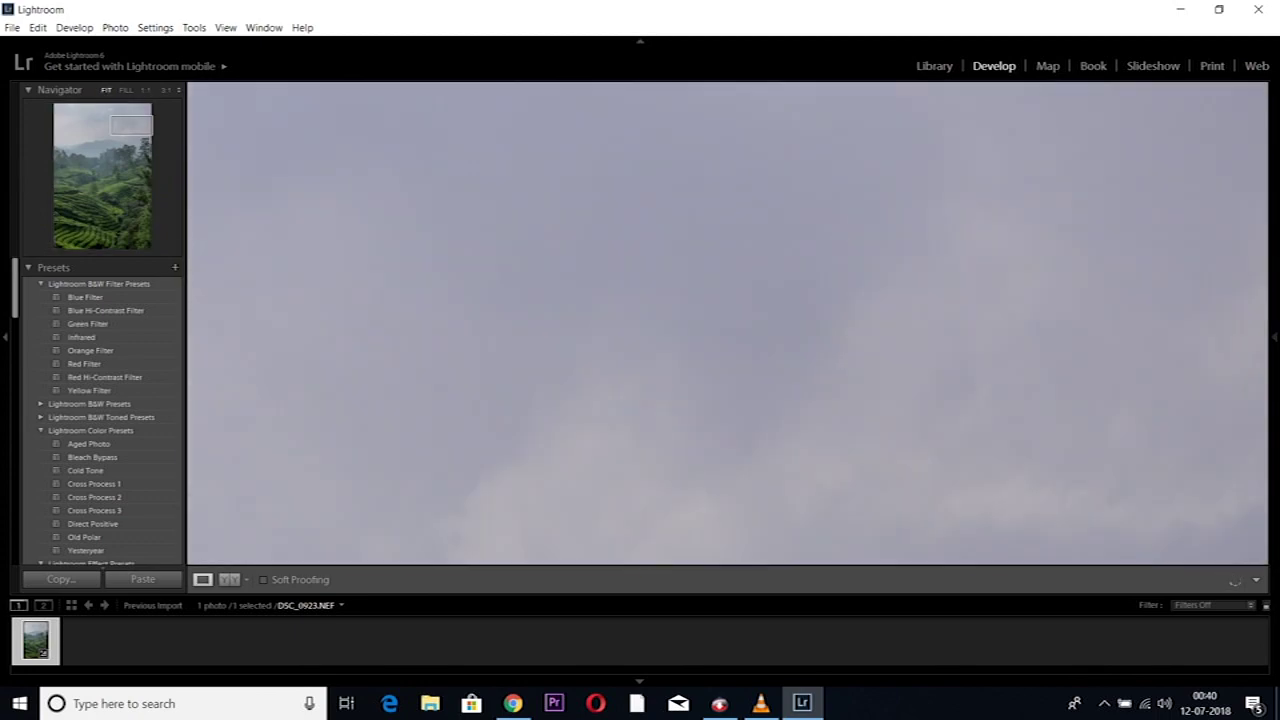
pyautogui.click(652, 150)
pyautogui.press('z')
pyautogui.press('z')
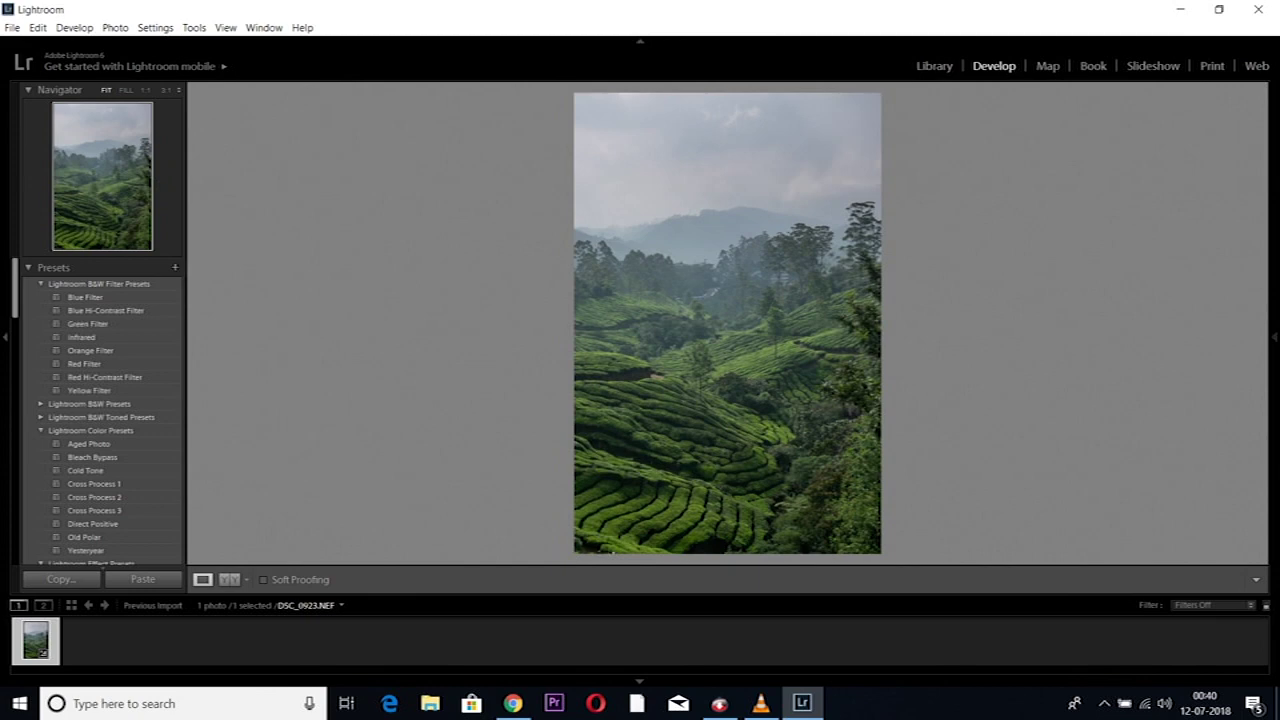
# Step: Select the existing sky graduated filter and cool its Temp to -12
pyautogui.press('F8')
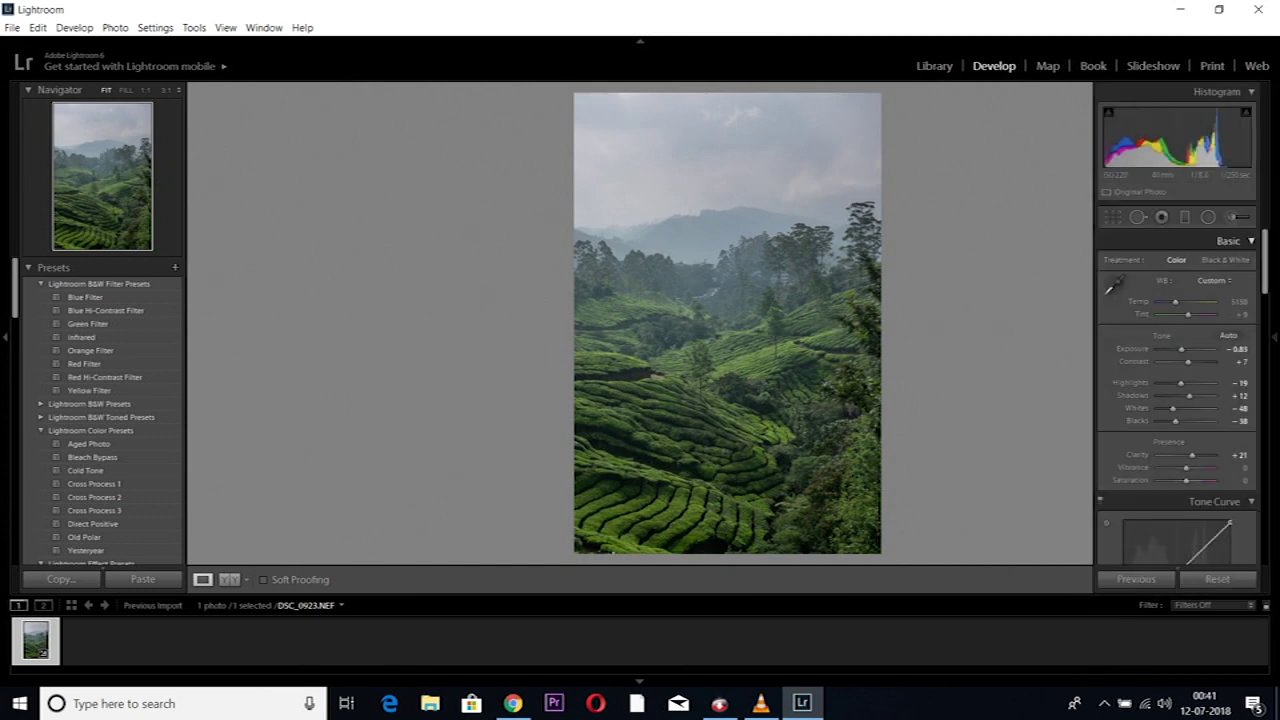
pyautogui.click(1185, 217)
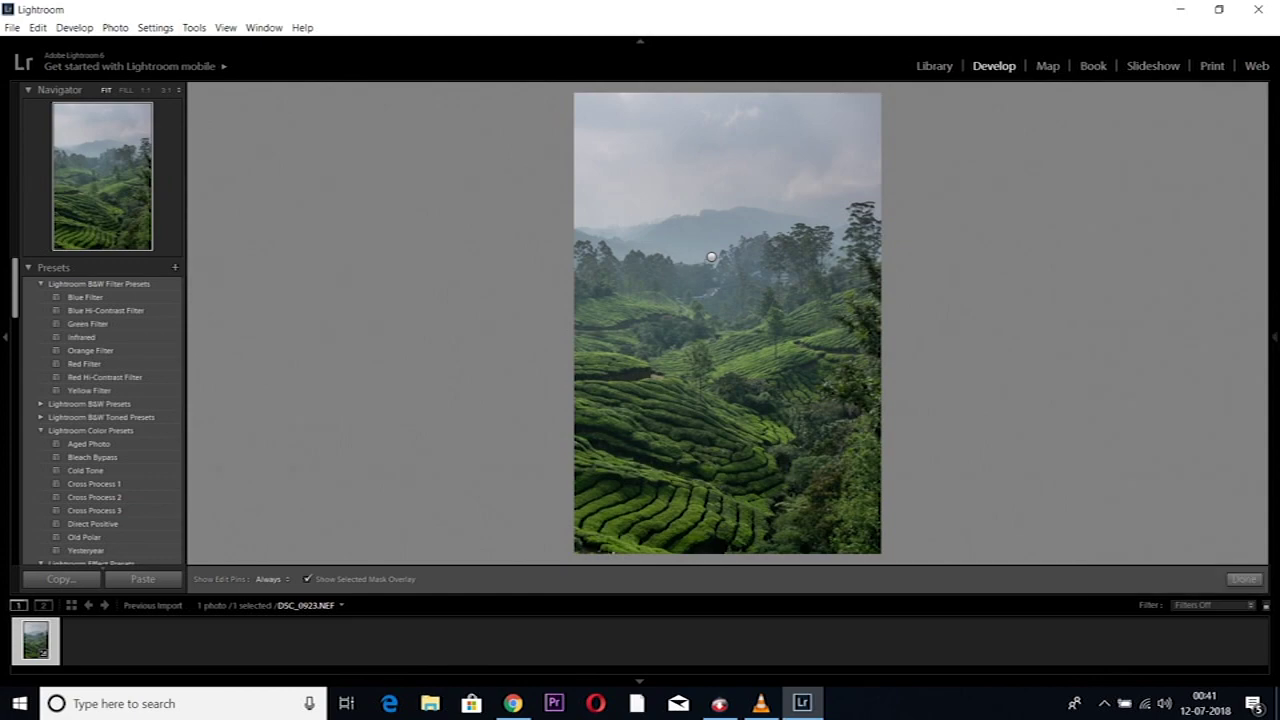
pyautogui.click(711, 257)
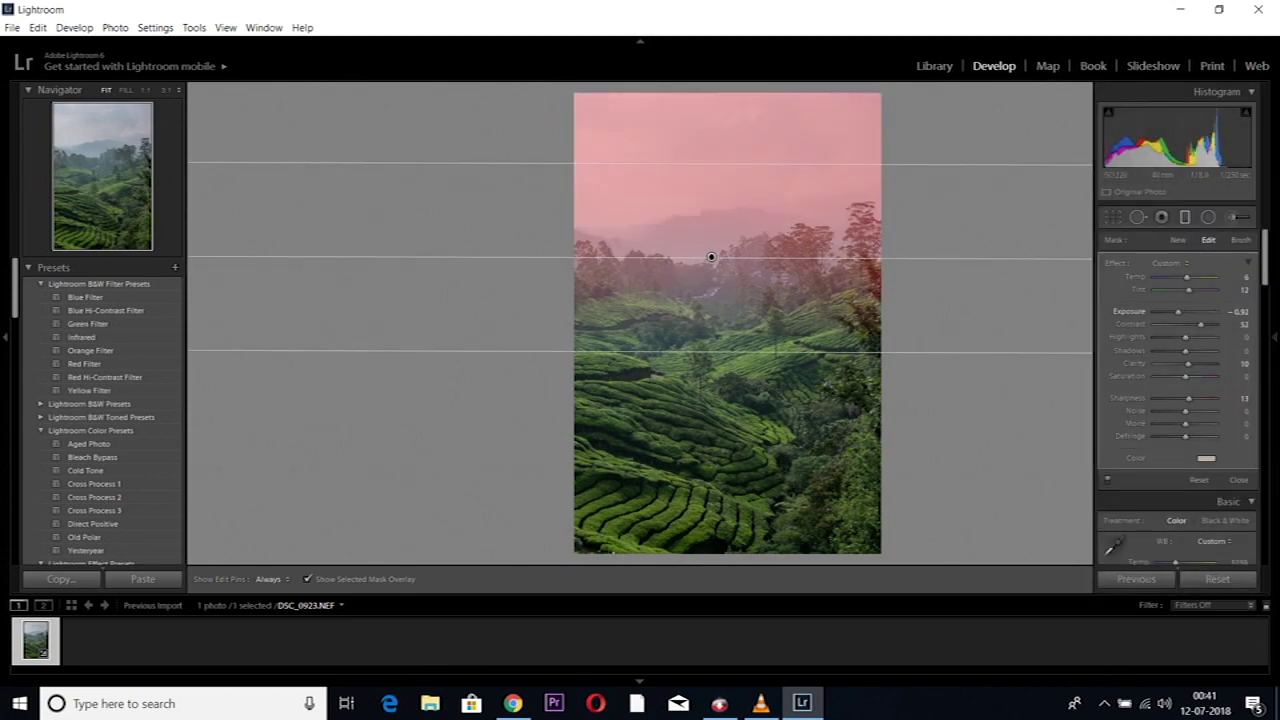
pyautogui.write('-10')
pyautogui.write('63')
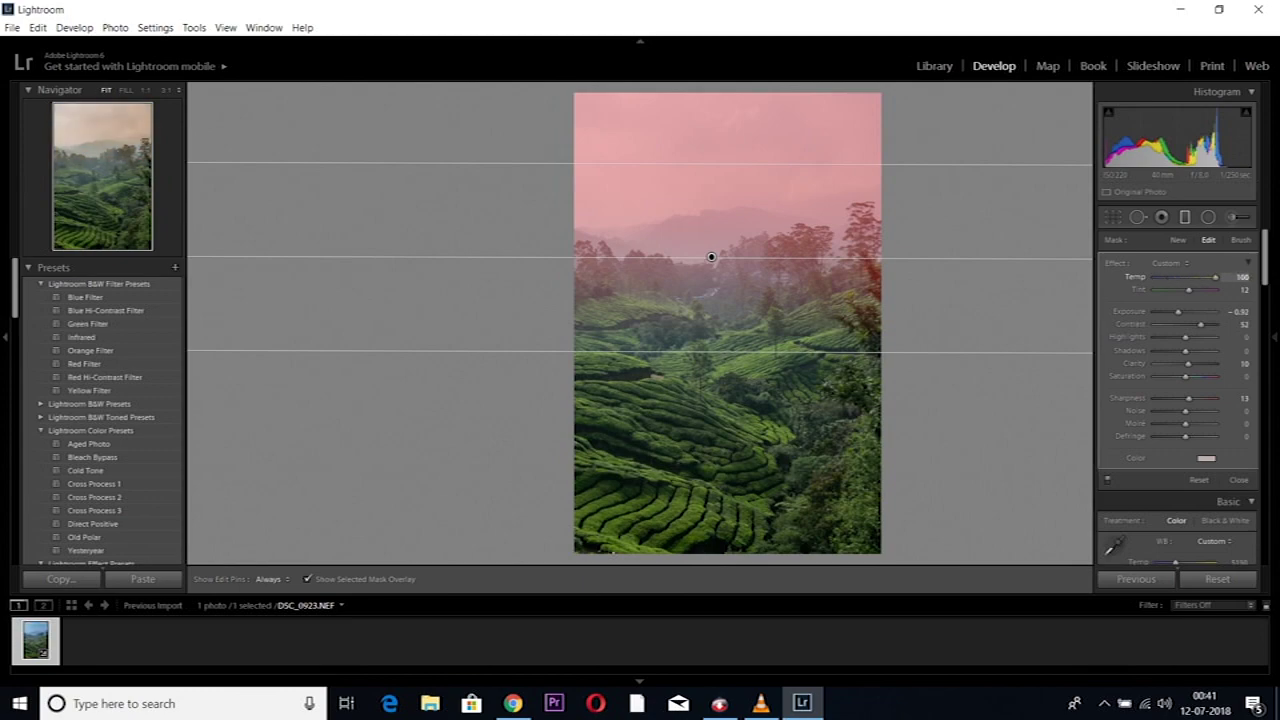
pyautogui.write('82')
pyautogui.write('52')
pyautogui.write('32')
pyautogui.write('56')
pyautogui.write('-19')
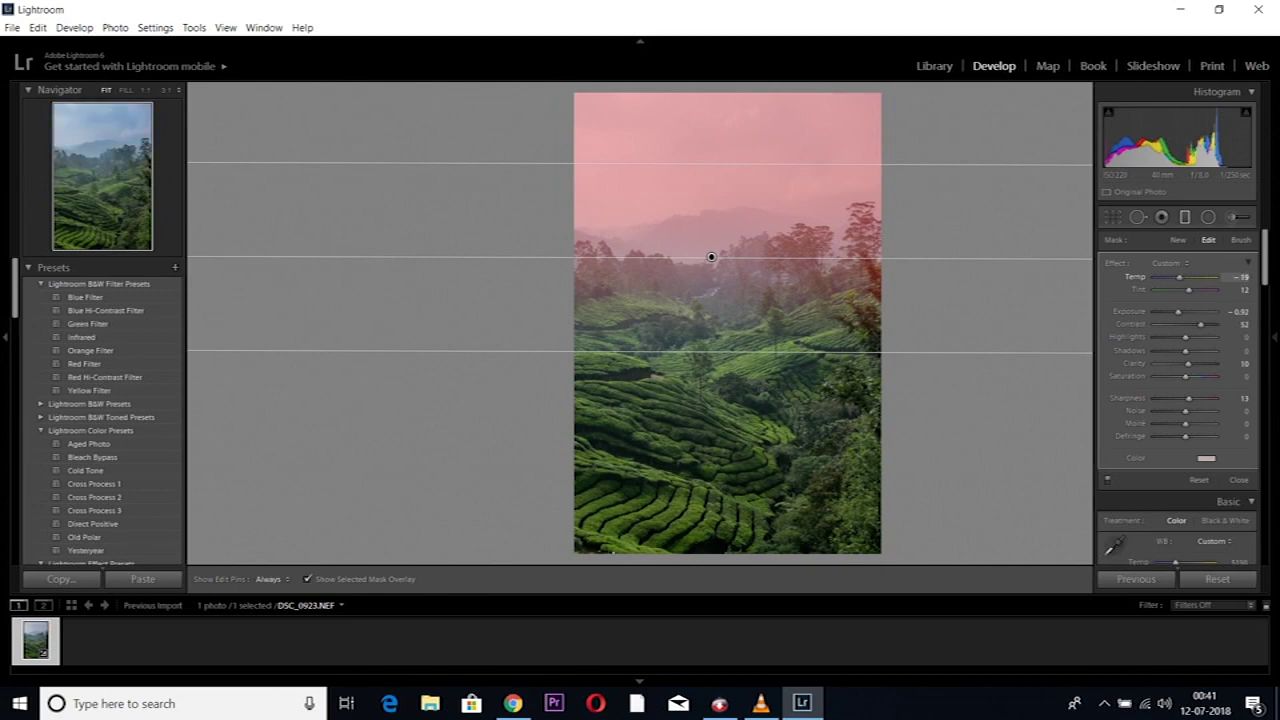
pyautogui.press('Up')
pyautogui.press('Up')
pyautogui.press('Up')
pyautogui.press('Up')
pyautogui.press('Up')
pyautogui.press('Up')
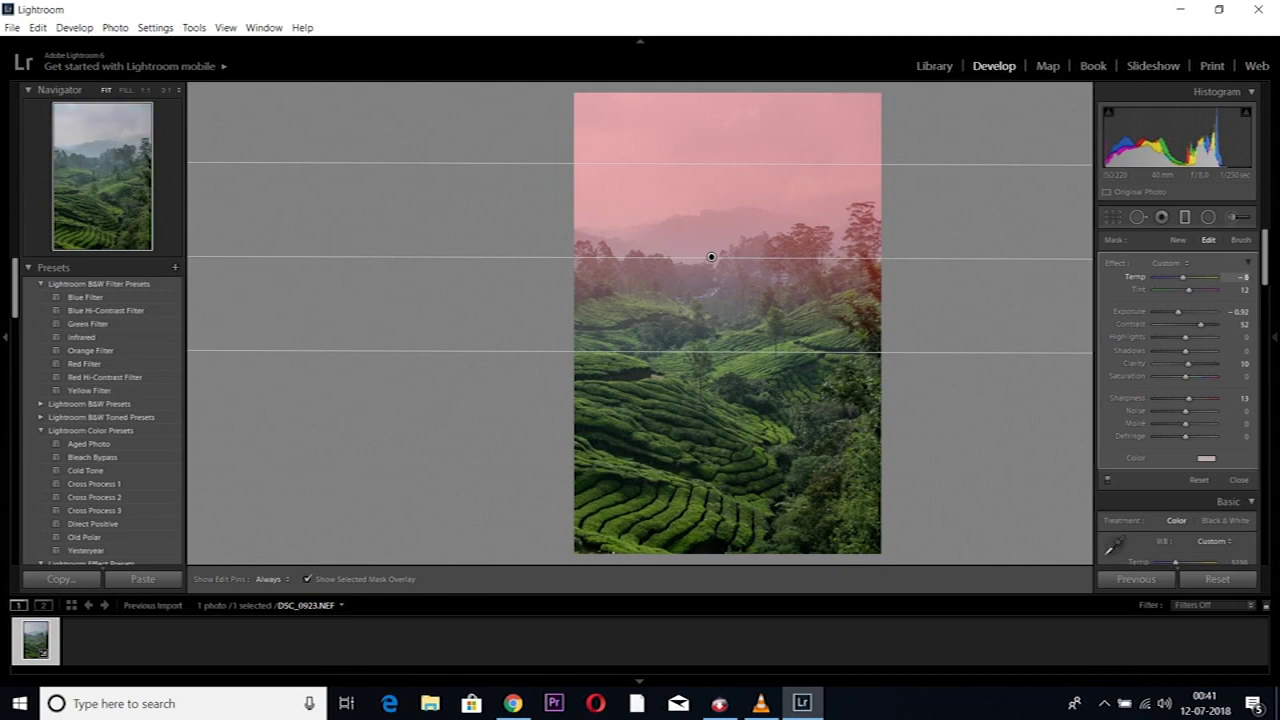
pyautogui.press('Down')
pyautogui.press('Down')
pyautogui.press('Down')
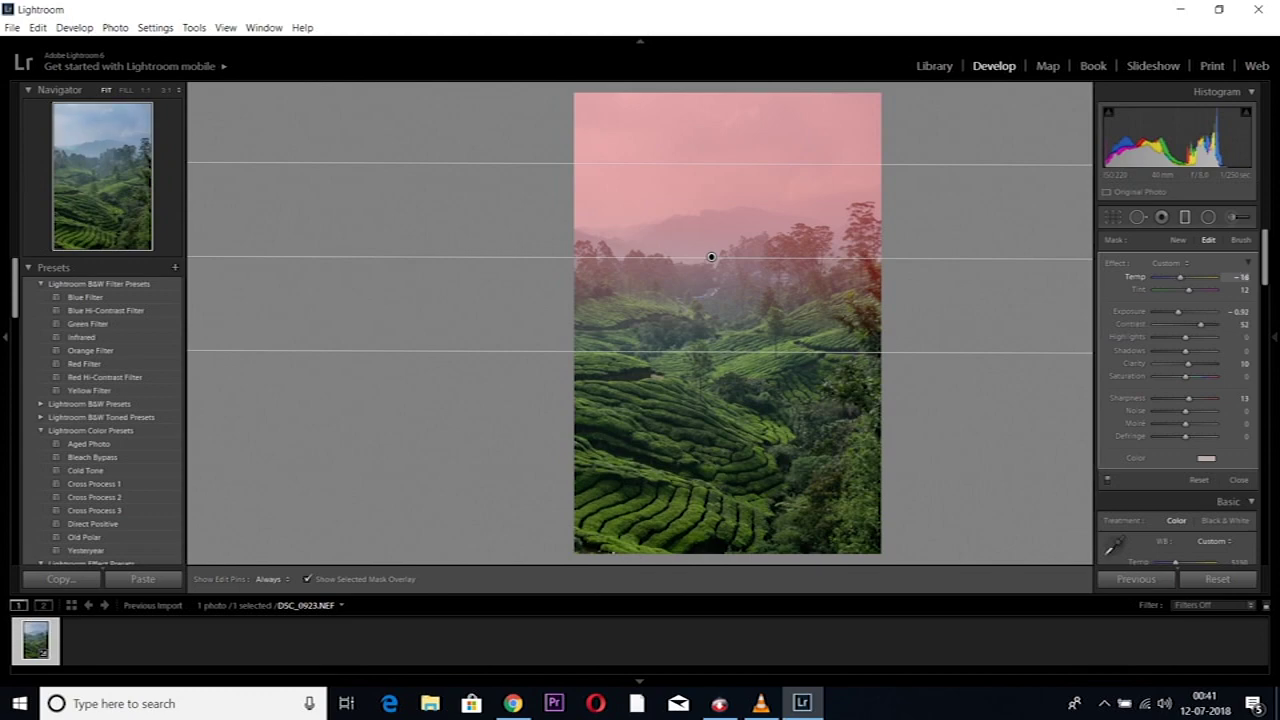
pyautogui.press('Up')
pyautogui.press('Up')
pyautogui.press('Up')
pyautogui.press('Down')
pyautogui.press('Down')
pyautogui.press('Down')
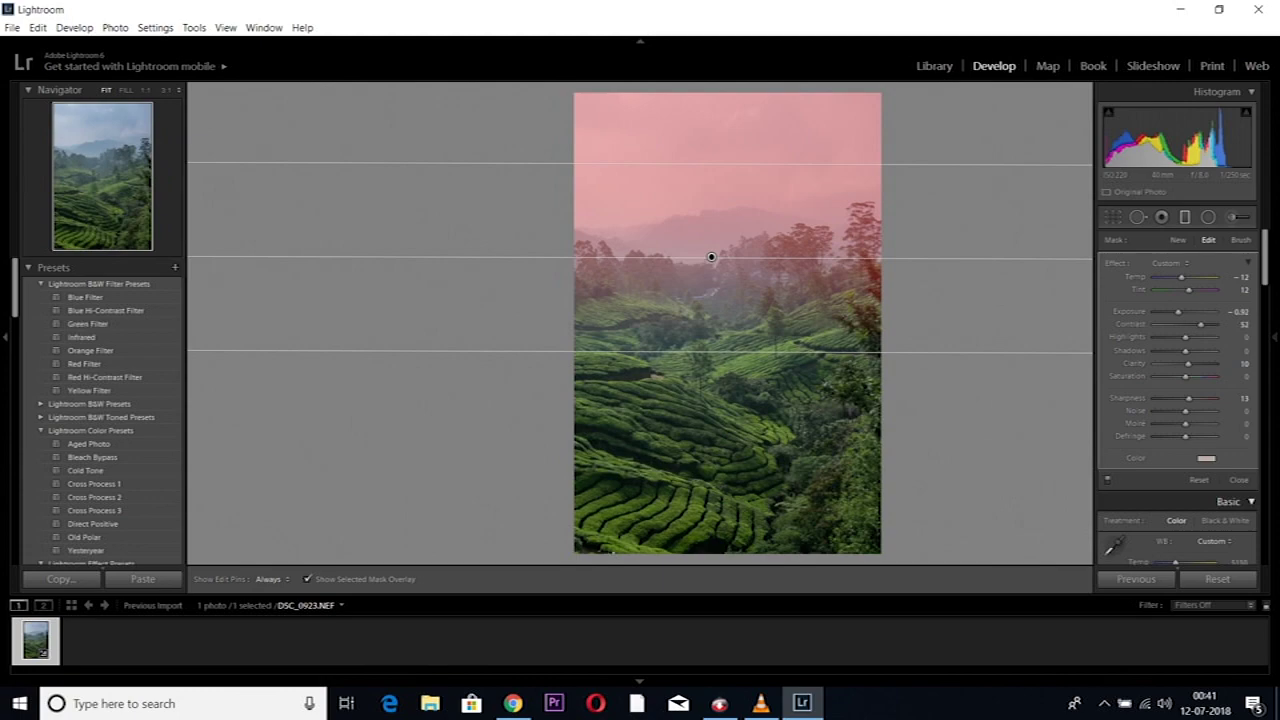
pyautogui.press('F8')
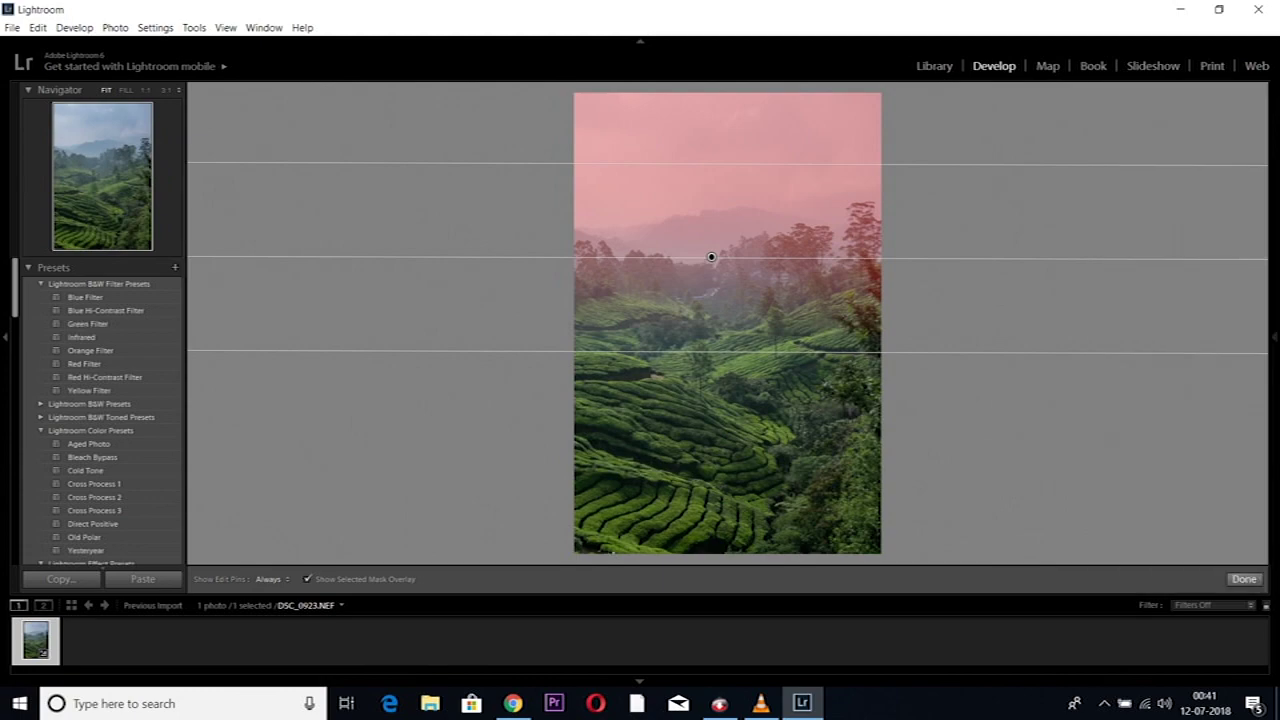
# Step: Finish the sky filter and shift the photo's overall Basic Tint slightly right
pyautogui.click(1244, 579)
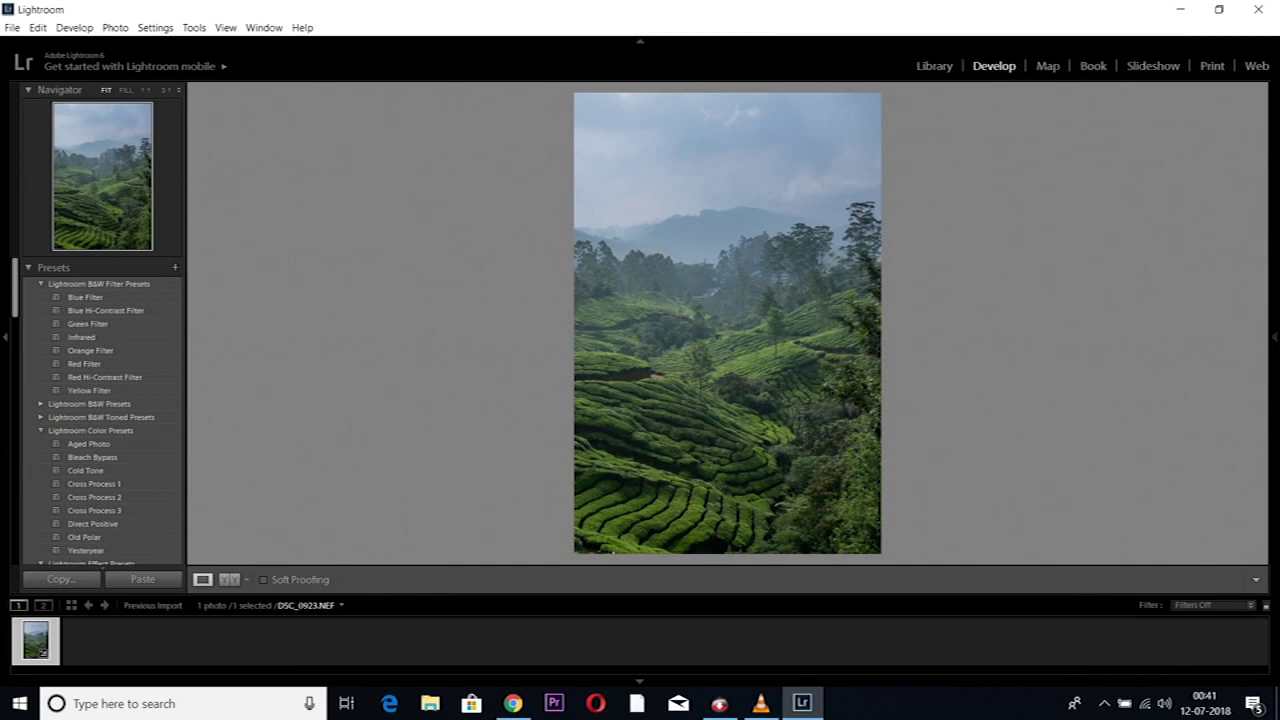
pyautogui.press('F8')
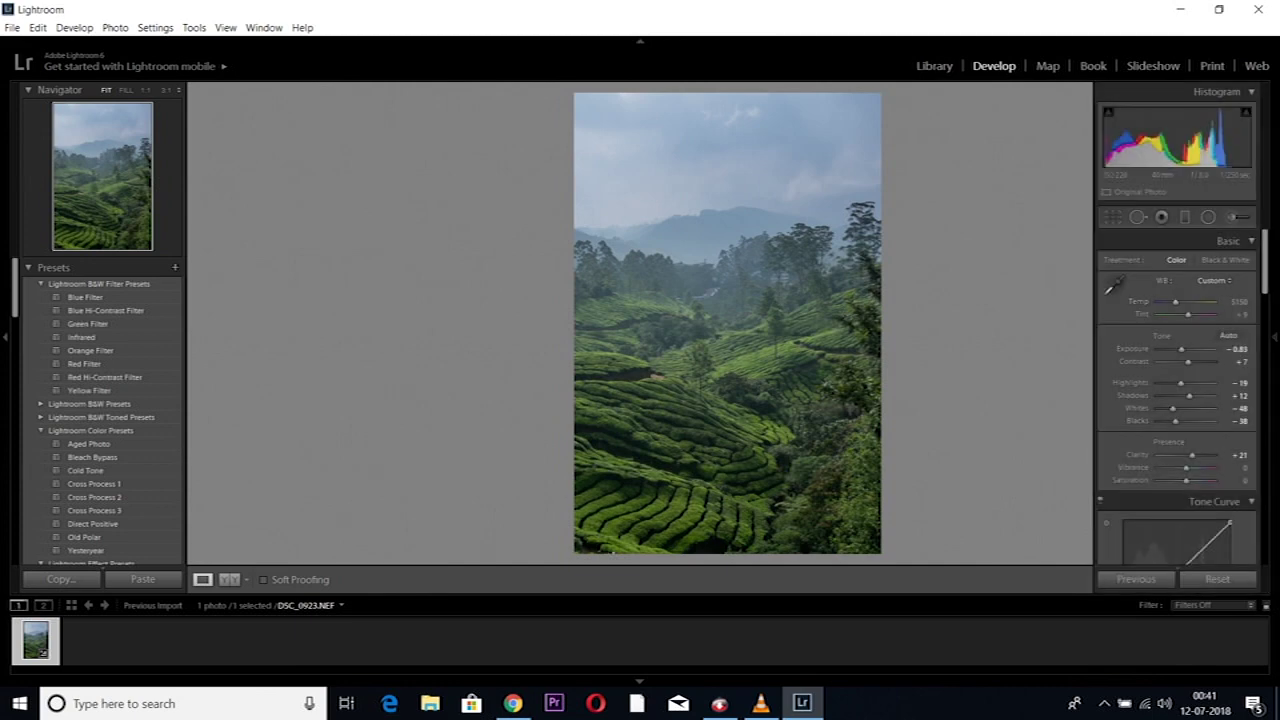
pyautogui.moveTo(1188, 314); pyautogui.dragTo(1185, 314)
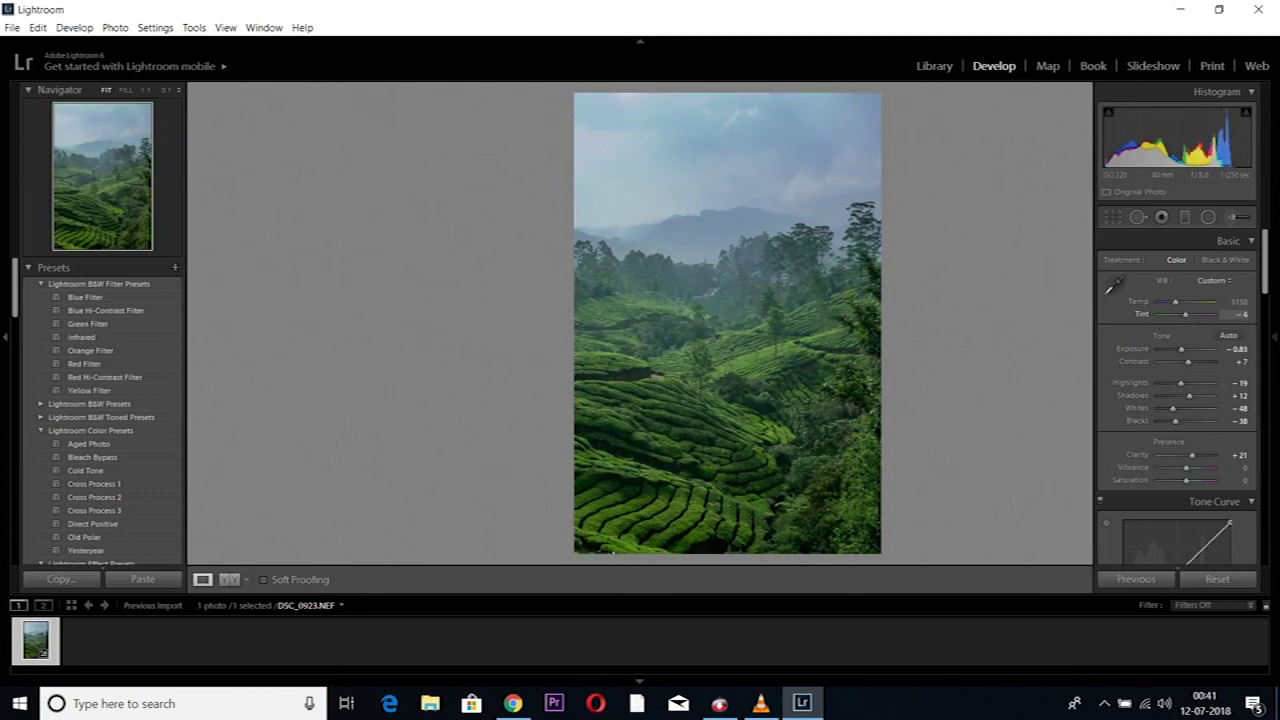
# Step: Reselect the sky graduated filter and raise its Tint to +41
pyautogui.click(1184, 216)
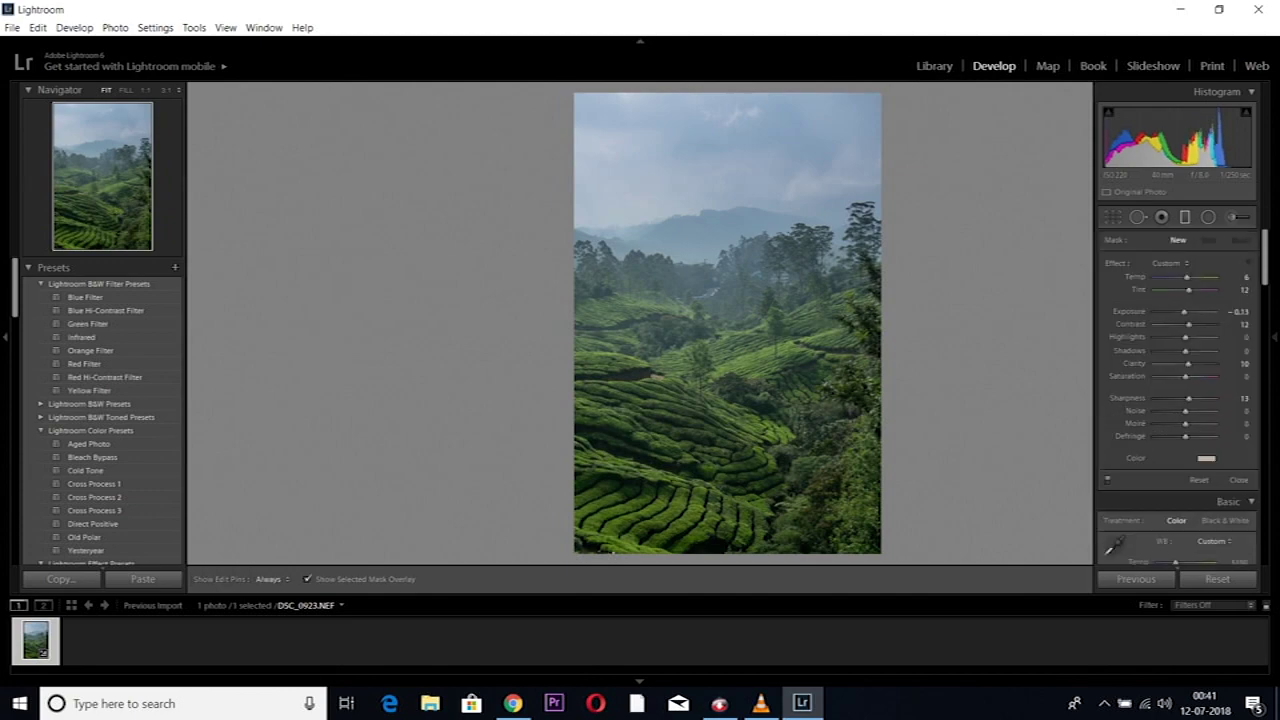
pyautogui.press('F8')
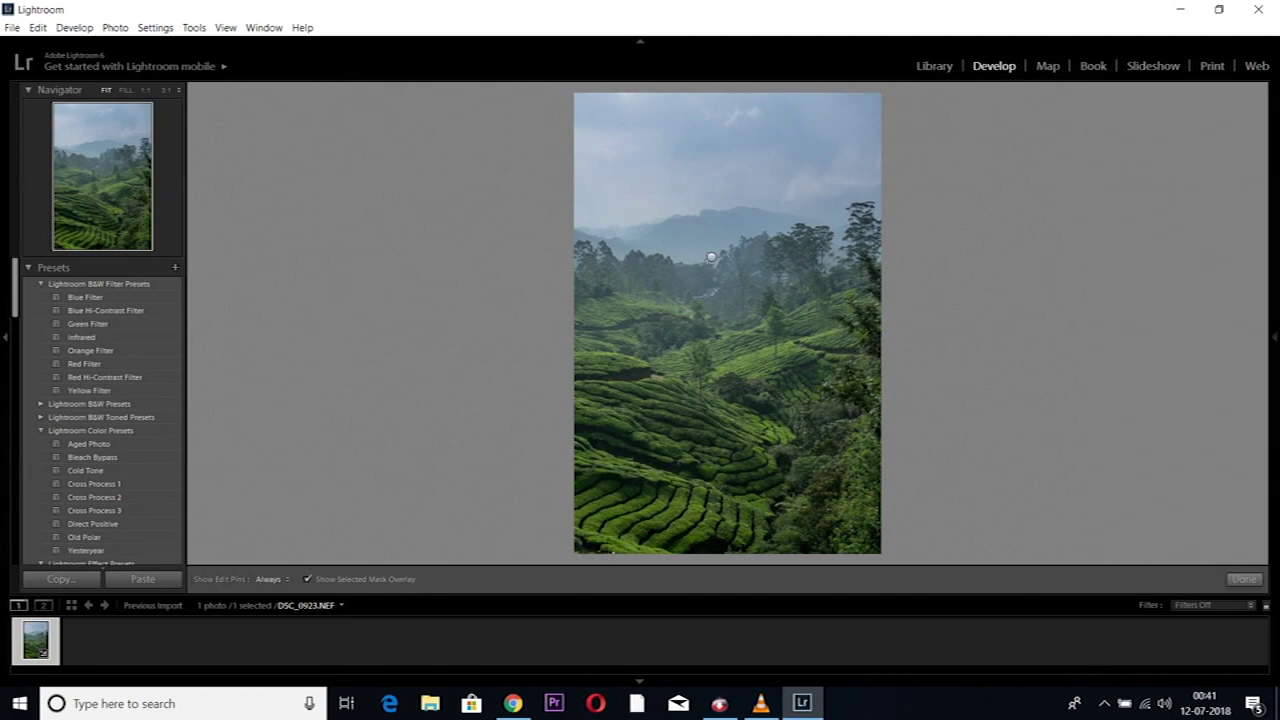
pyautogui.click(711, 257)
pyautogui.press('F8')
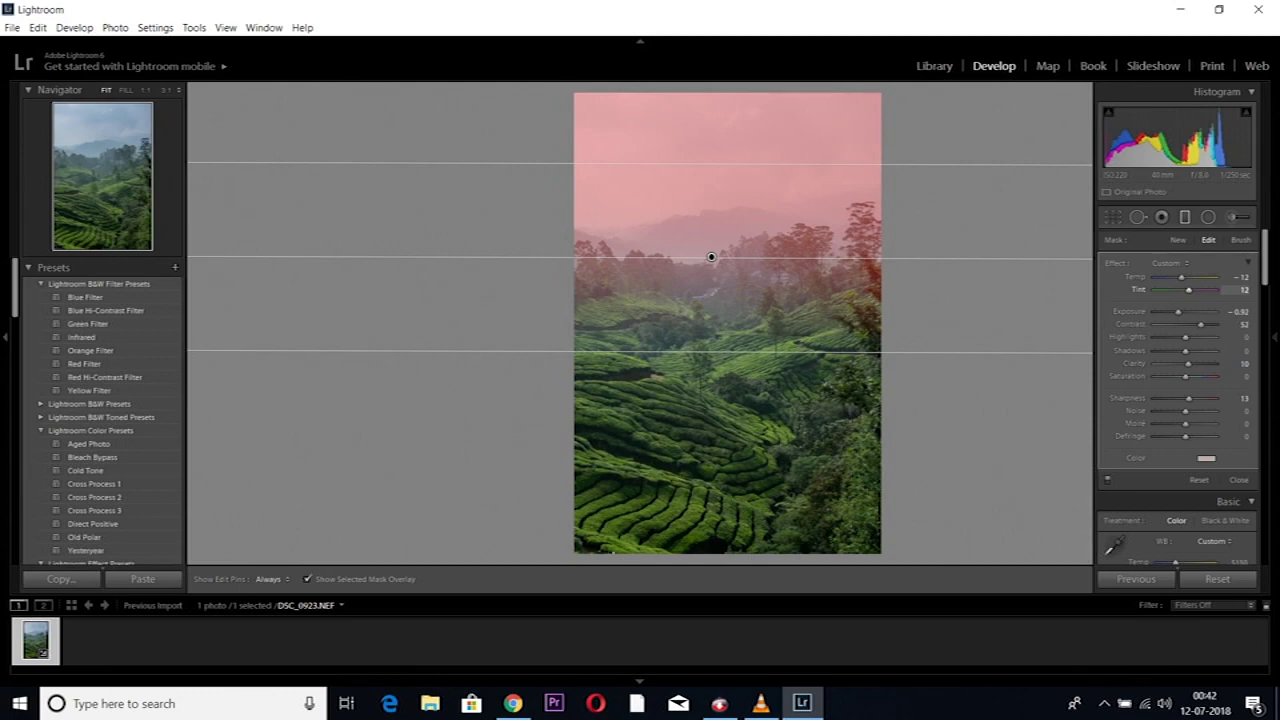
pyautogui.moveTo(1188, 290); pyautogui.dragTo(1202, 290)
pyautogui.press('Up')
pyautogui.press('Up')
pyautogui.press('Up')
# Step: Cool the sky filter's Temp to -23
pyautogui.hotkey('shift', 'Tab')
pyautogui.write('-43')
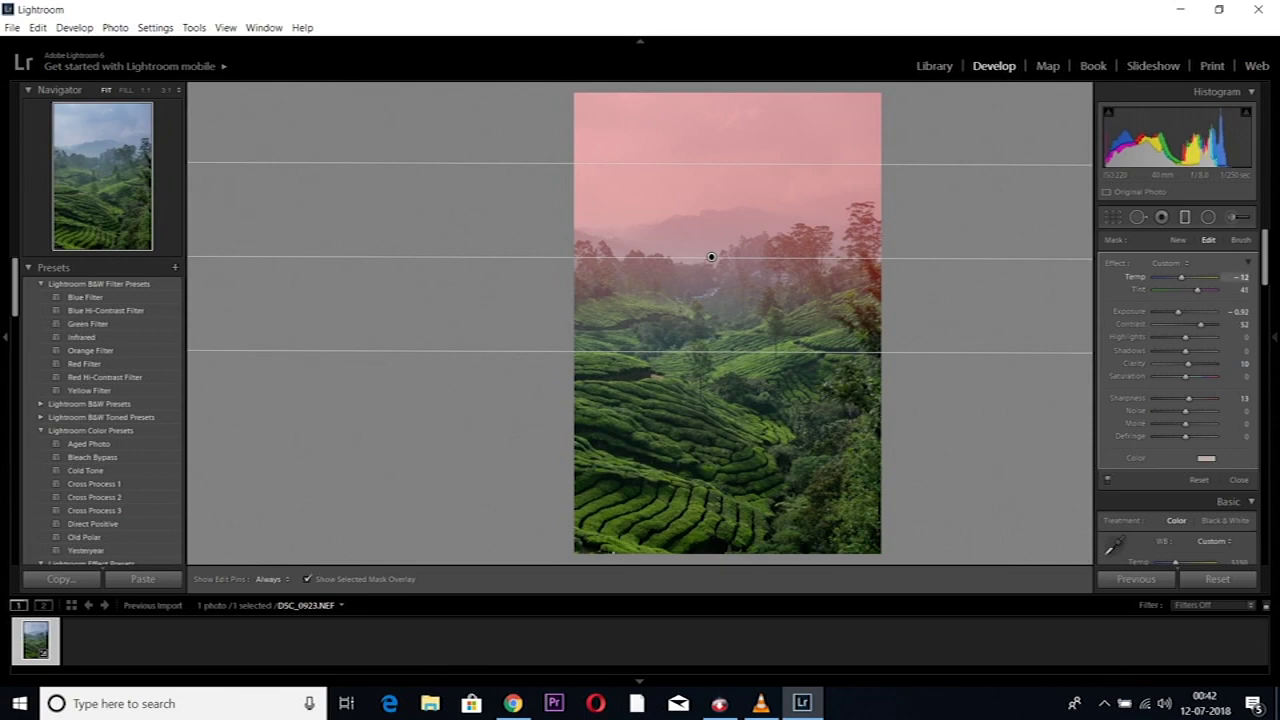
pyautogui.press('Return')
pyautogui.press('Up')
pyautogui.press('Up')
pyautogui.press('Up')
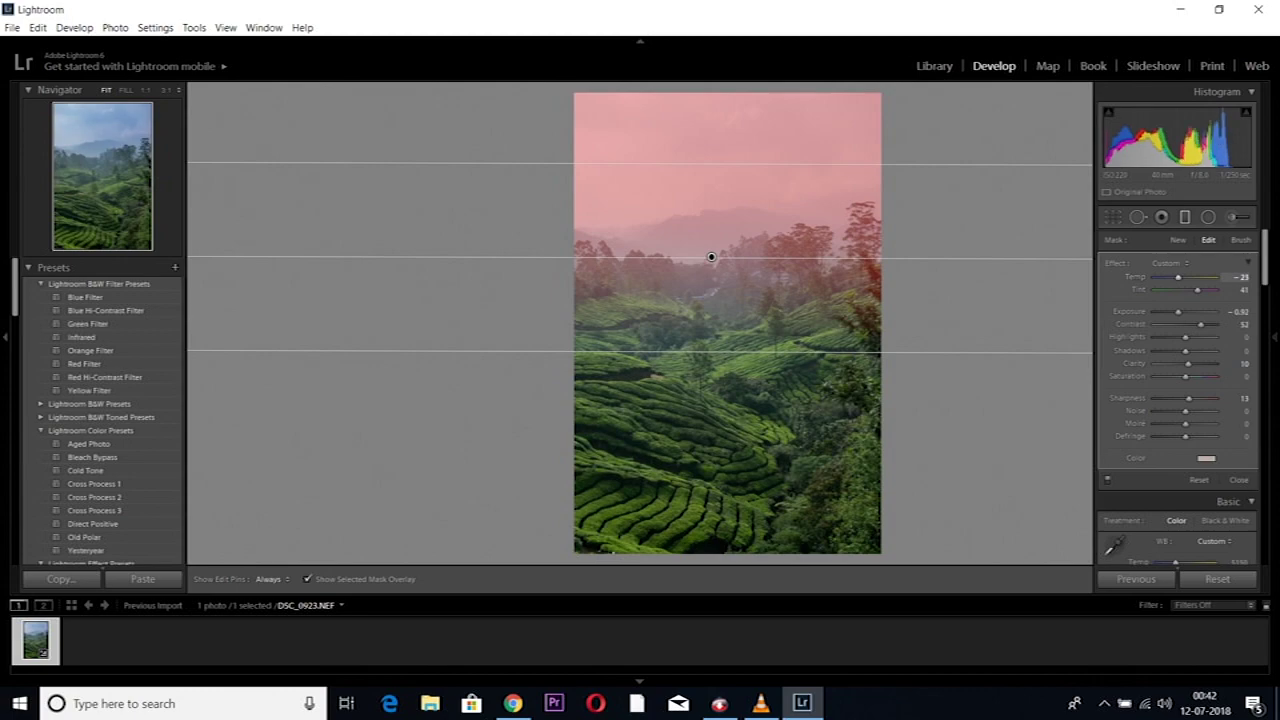
pyautogui.press('F8')
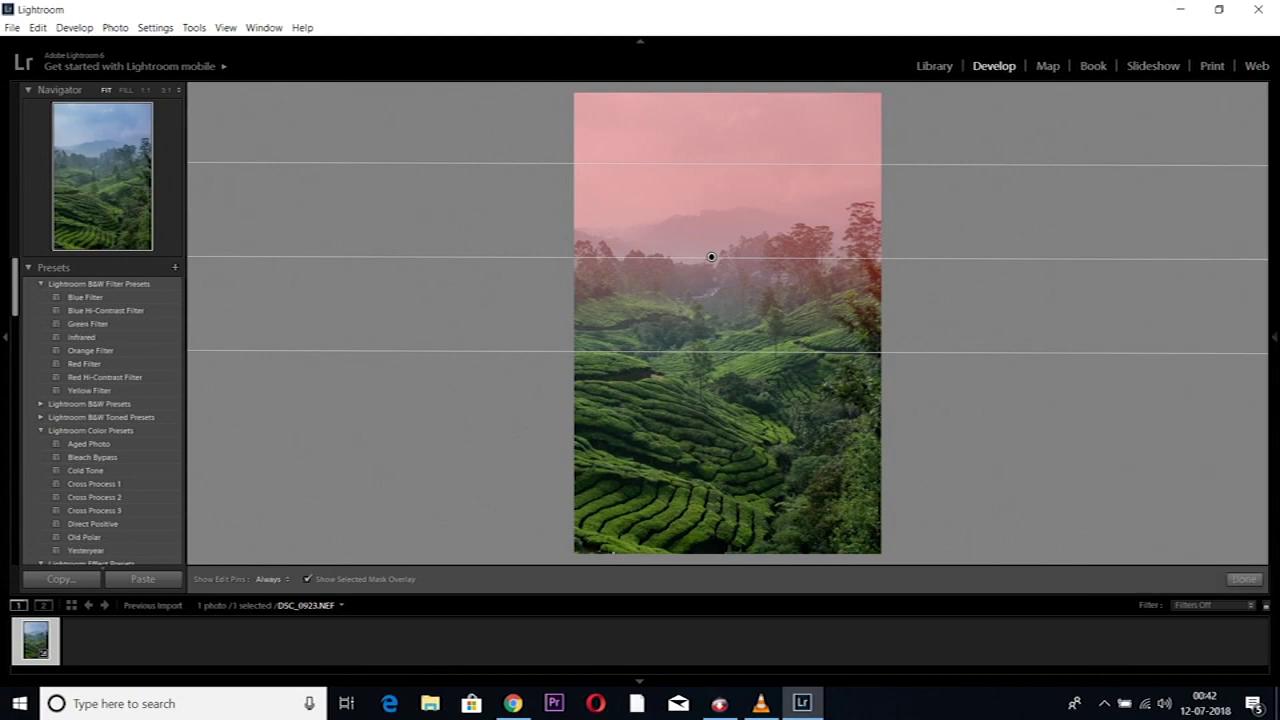
pyautogui.press('F8')
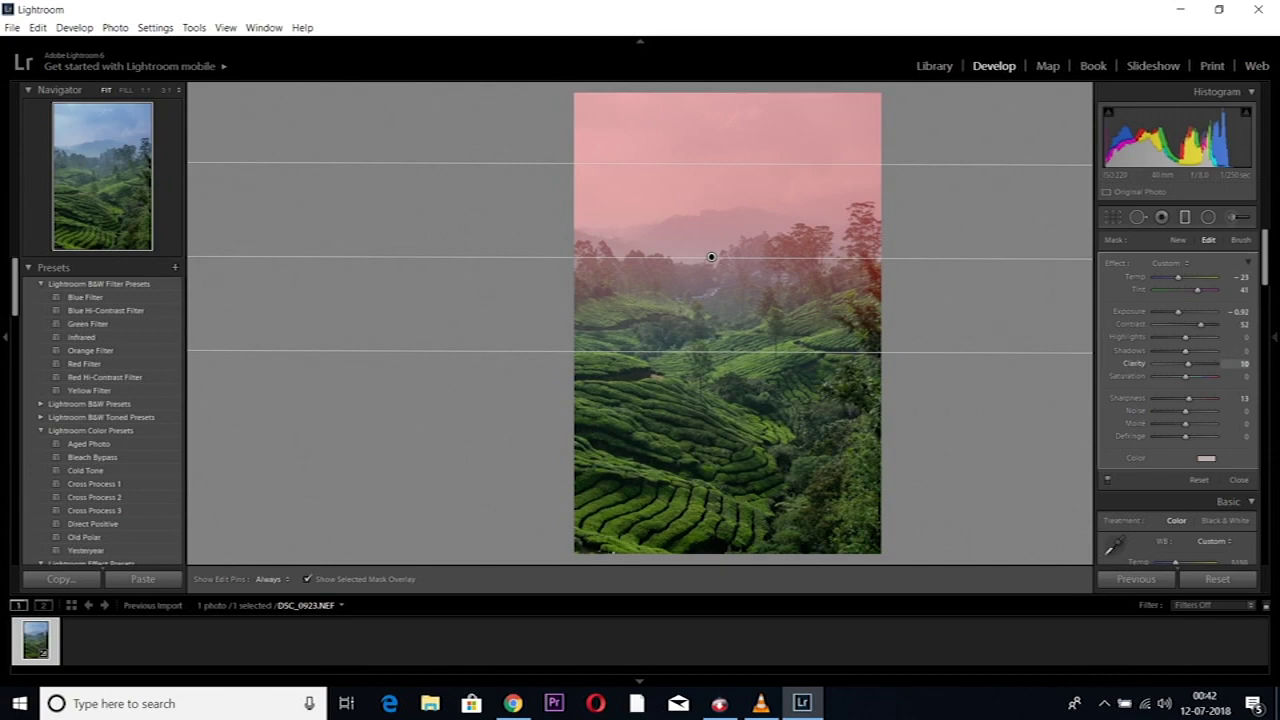
# Step: Raise the sky filter's Clarity and boost its Saturation to +56
pyautogui.moveTo(1187, 364); pyautogui.dragTo(1193, 364)
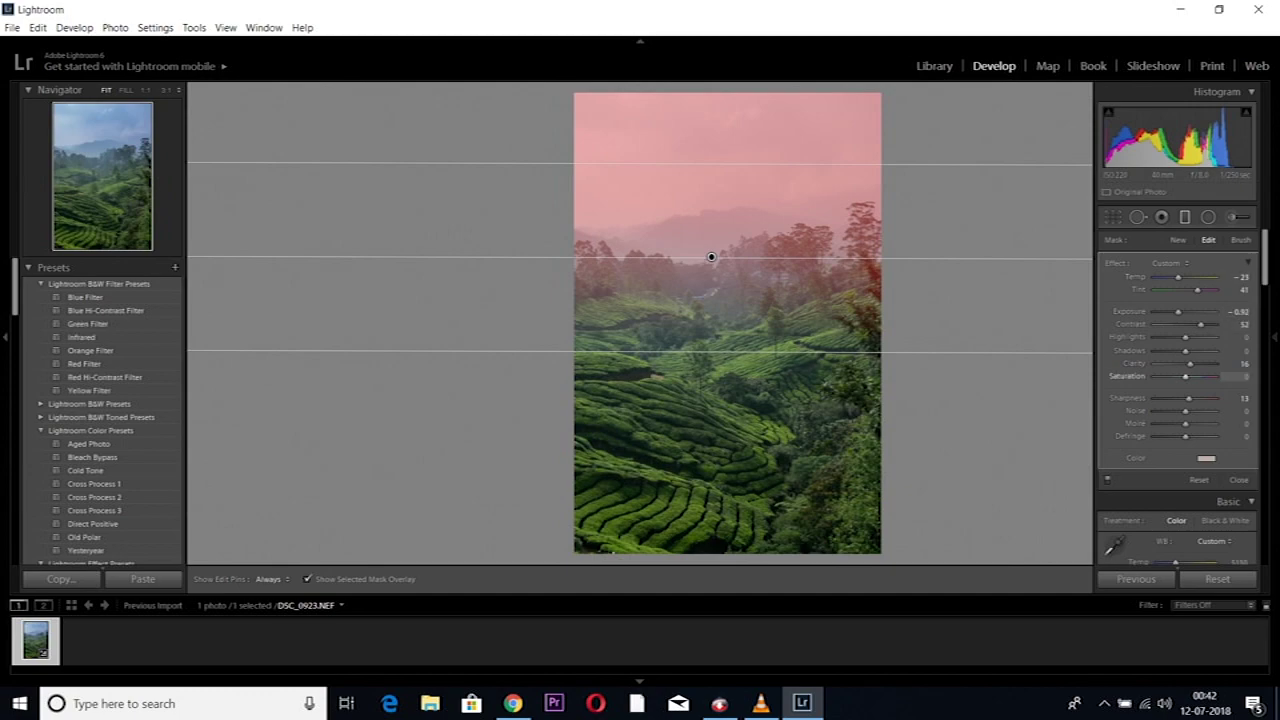
pyautogui.moveTo(1185, 376)
pyautogui.mouseDown()
pyautogui.moveTo(1215, 376)
pyautogui.moveTo(1200, 376)
pyautogui.mouseUp()
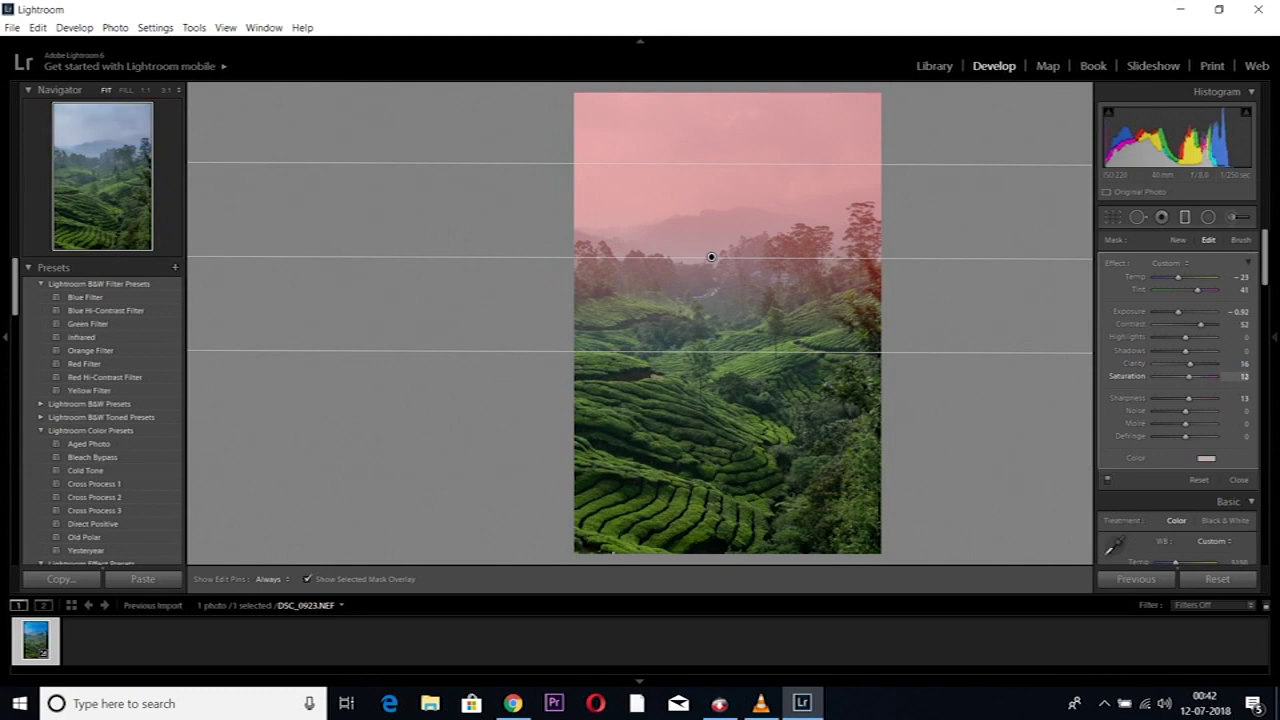
pyautogui.moveTo(1178, 376); pyautogui.dragTo(1198, 376)
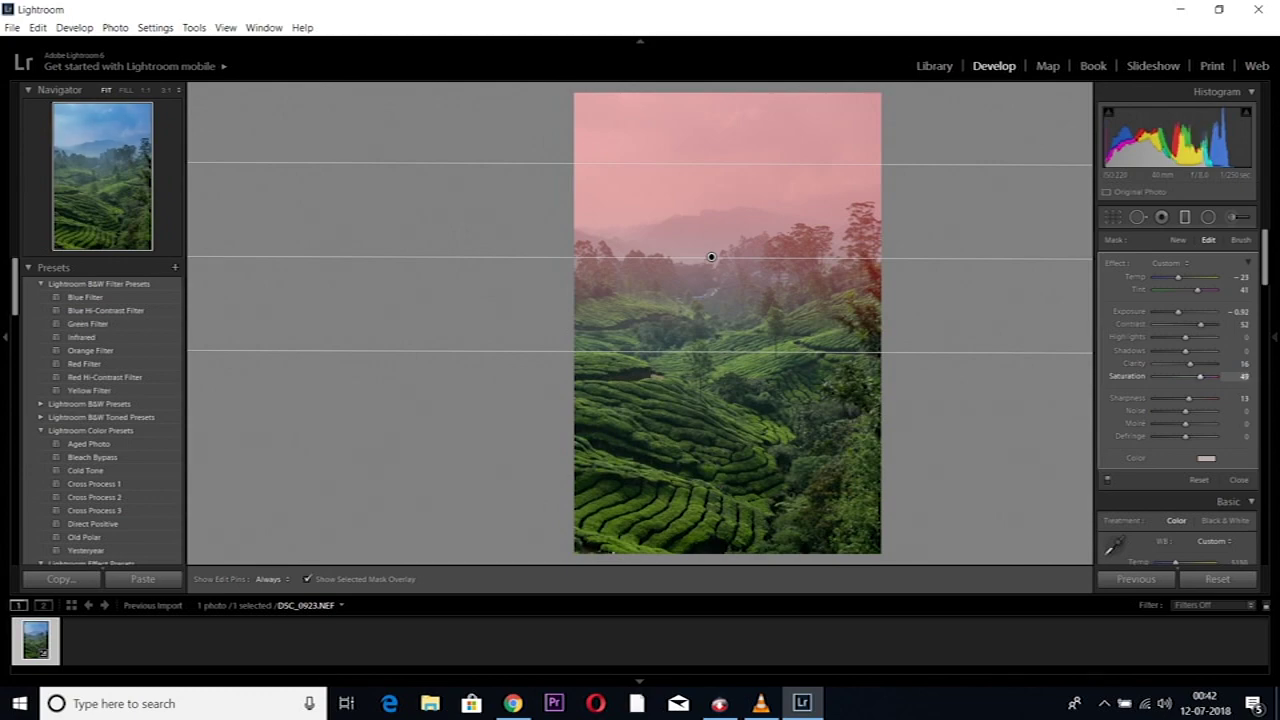
pyautogui.moveTo(1200, 376); pyautogui.dragTo(1190, 376)
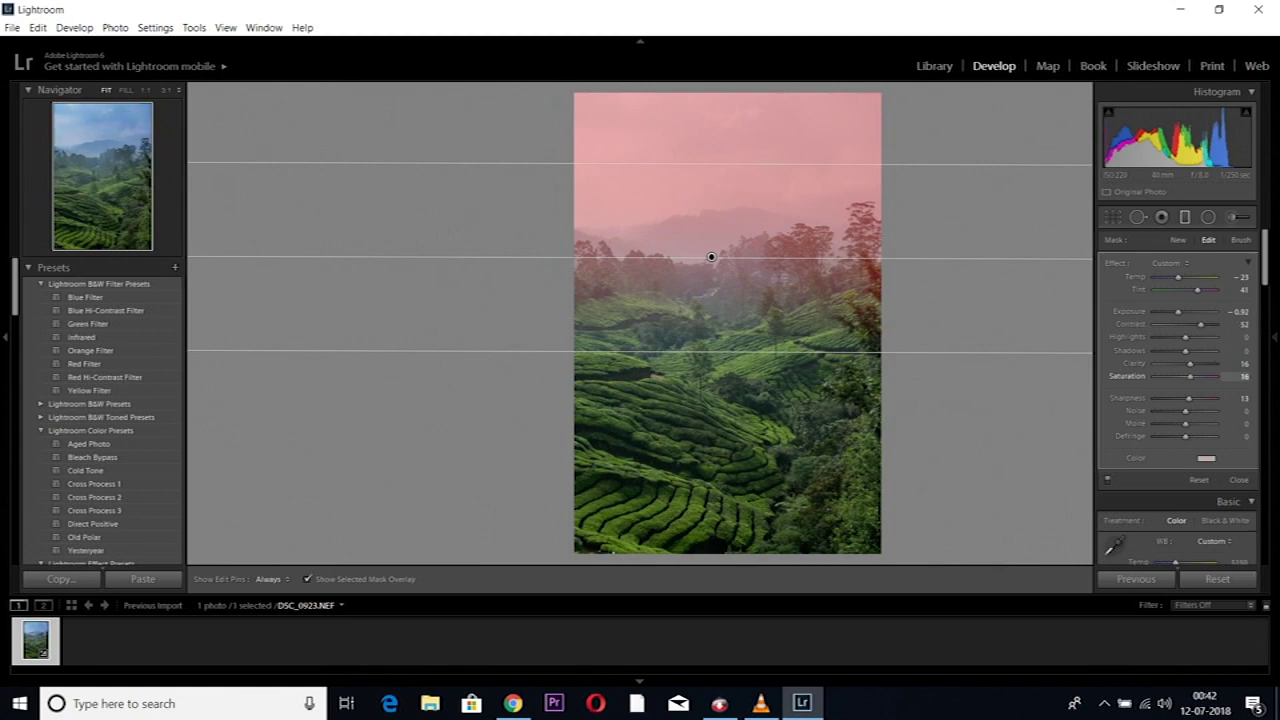
pyautogui.press('F8')
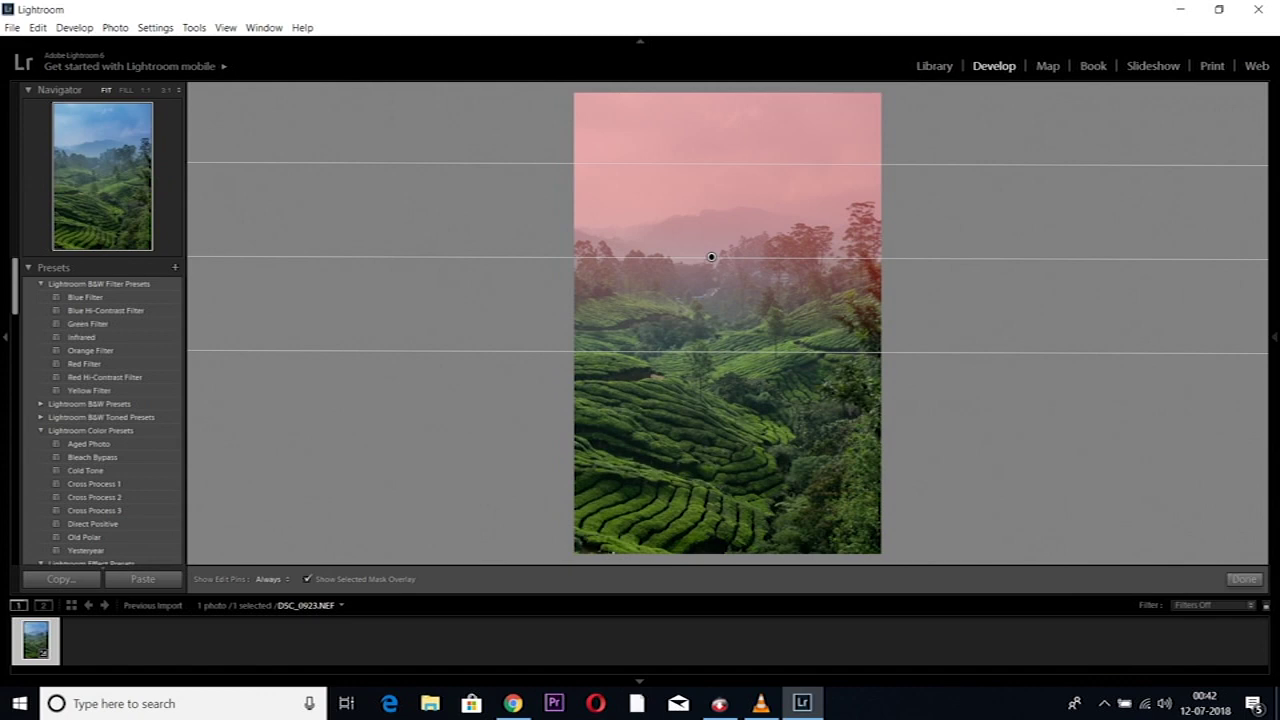
# Step: Finish the sky graduated filter and scroll down to the HSL Hue sliders
pyautogui.click(1243, 579)
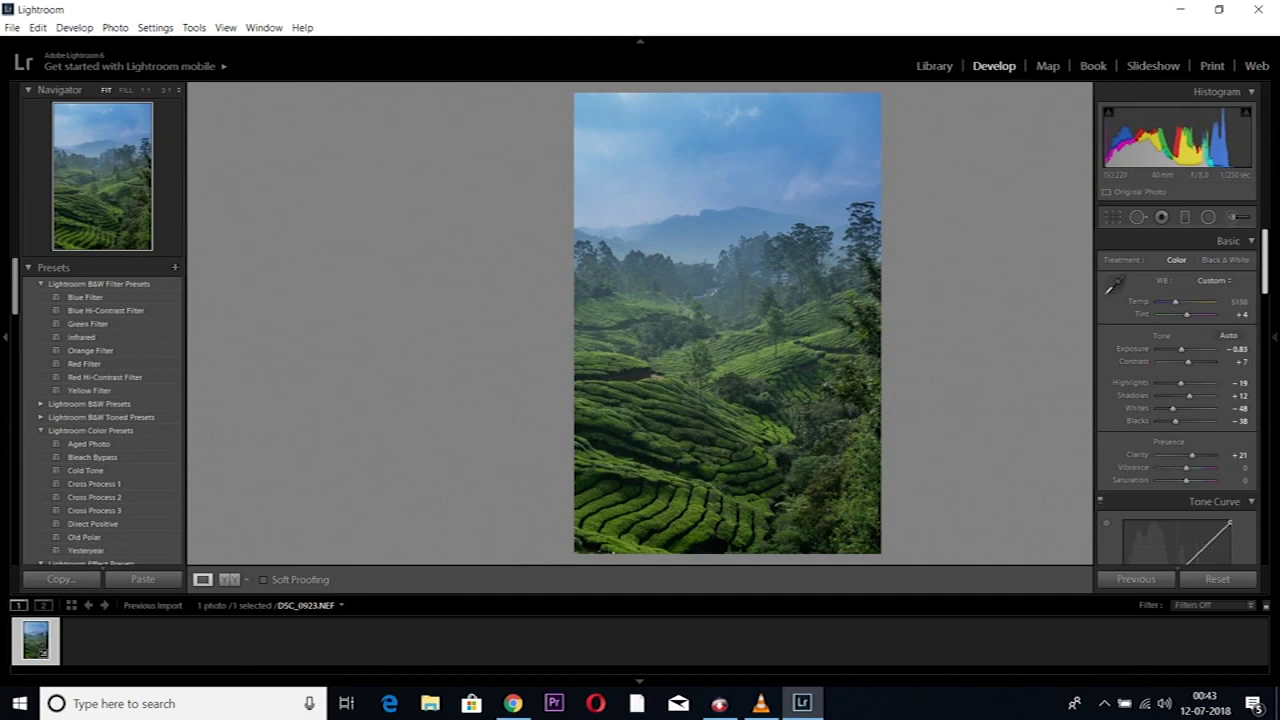
pyautogui.scroll(-3, 1177, 400)
pyautogui.scroll(-3, 1177, 400)
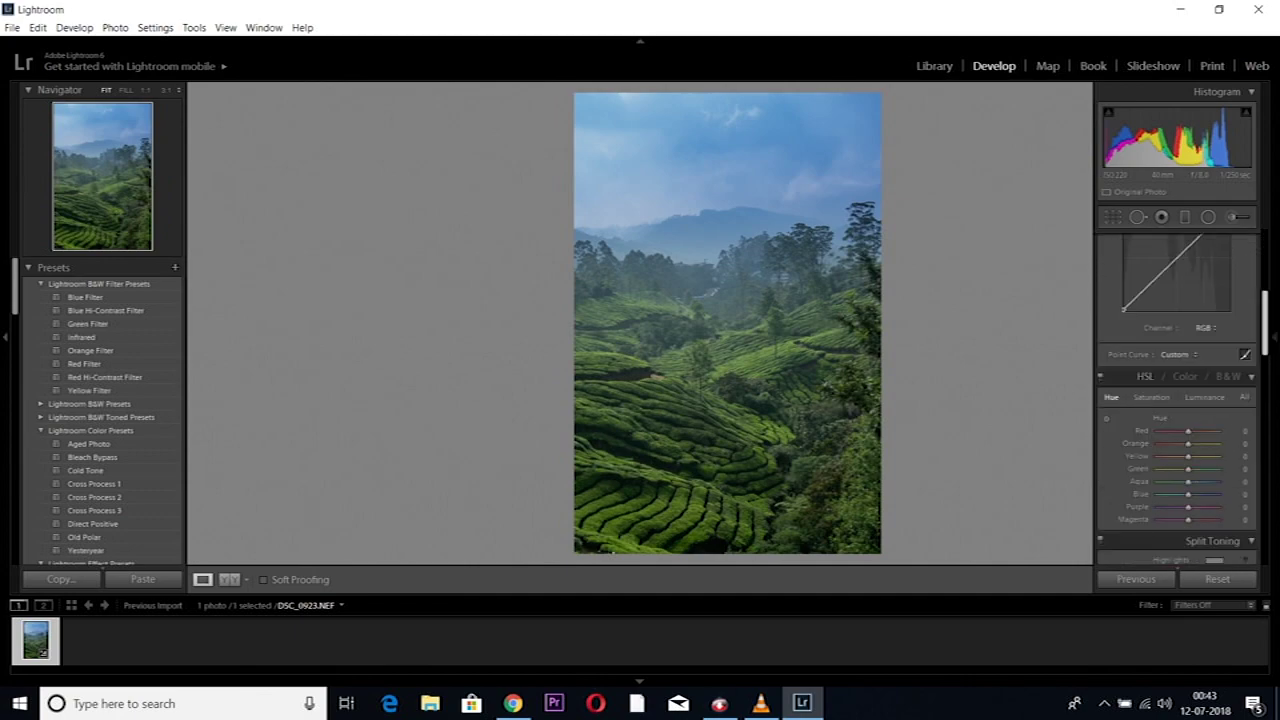
pyautogui.scroll(-2, 1177, 400)
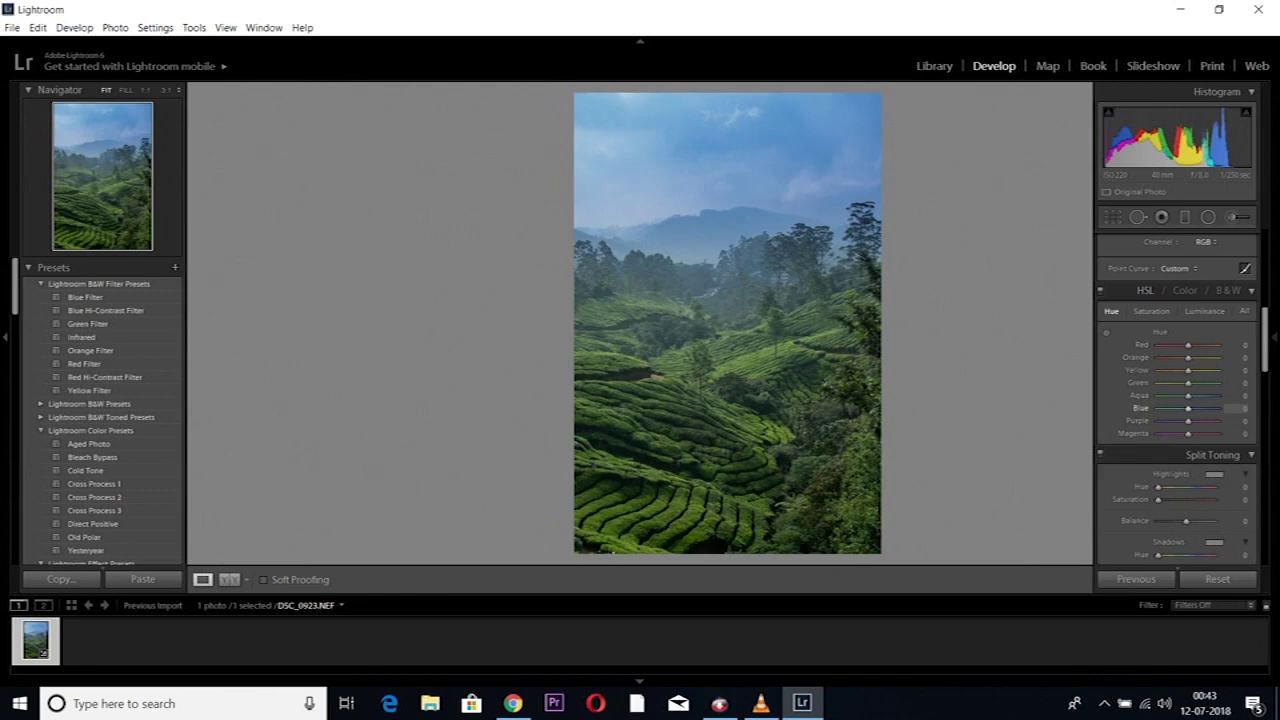
# Step: Set the HSL hues to Blue +9, Aqua −93 and Green −24
pyautogui.moveTo(1188, 408)
pyautogui.mouseDown()
pyautogui.moveTo(1200, 408)
pyautogui.moveTo(1189, 408)
pyautogui.mouseUp()
pyautogui.moveTo(1189, 408)
pyautogui.mouseDown()
pyautogui.moveTo(1218, 408)
pyautogui.moveTo(1158, 408)
pyautogui.mouseUp()
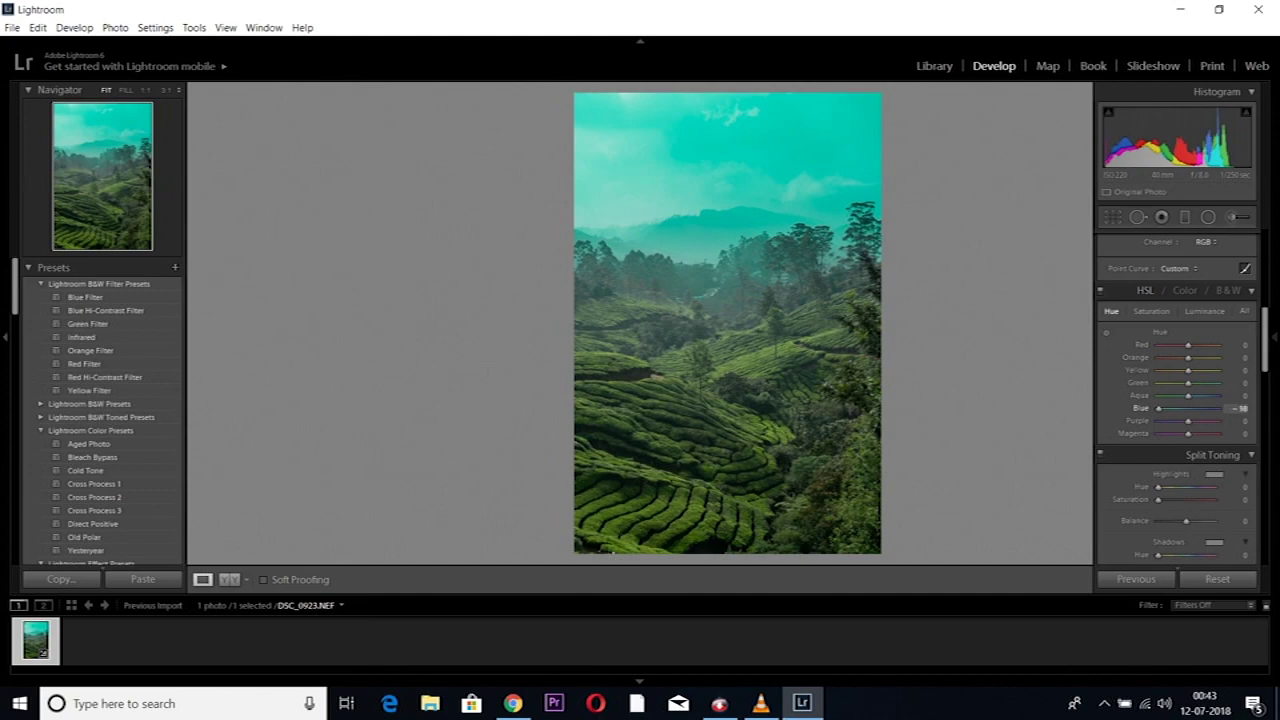
pyautogui.moveTo(1158, 408)
pyautogui.mouseDown()
pyautogui.moveTo(1205, 396)
pyautogui.moveTo(1160, 396)
pyautogui.moveTo(1186, 383)
pyautogui.moveTo(1158, 383)
pyautogui.mouseUp()
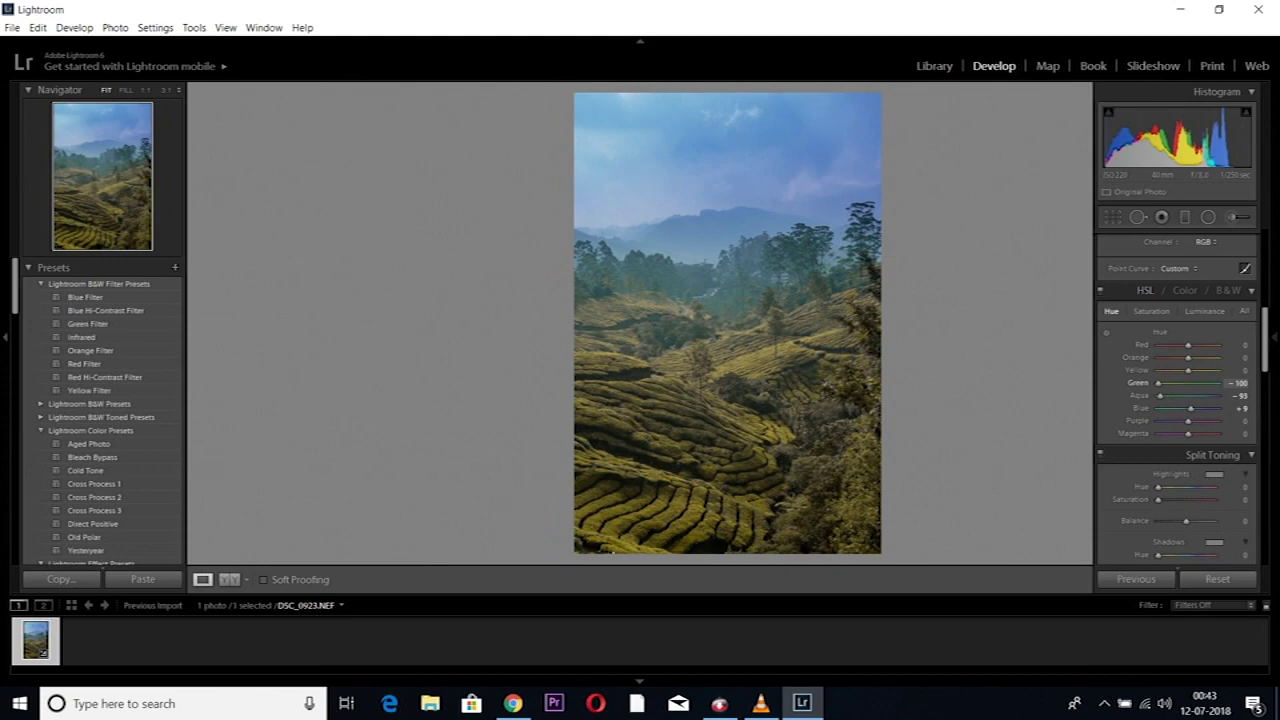
pyautogui.moveTo(1170, 383); pyautogui.dragTo(1184, 383)
pyautogui.scroll(1, 1236, 369)
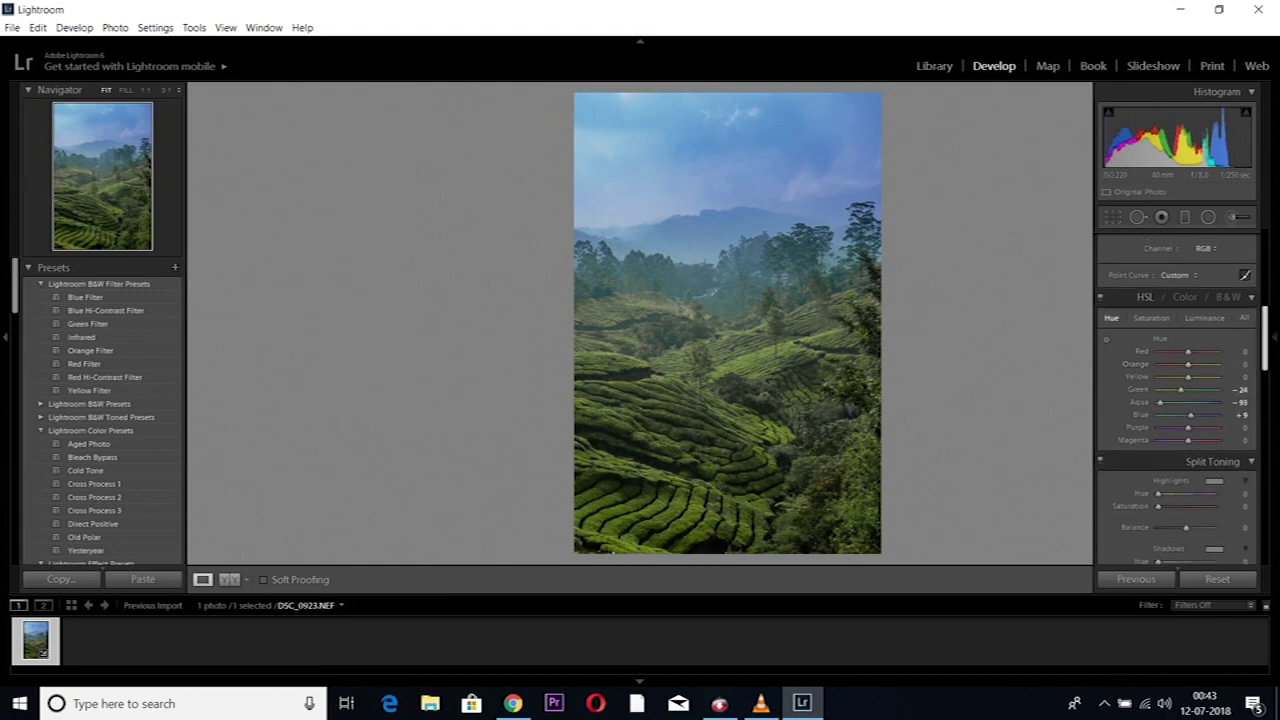
pyautogui.scroll(-2, 1180, 400)
pyautogui.scroll(-2, 1180, 400)
pyautogui.scroll(-2, 1180, 400)
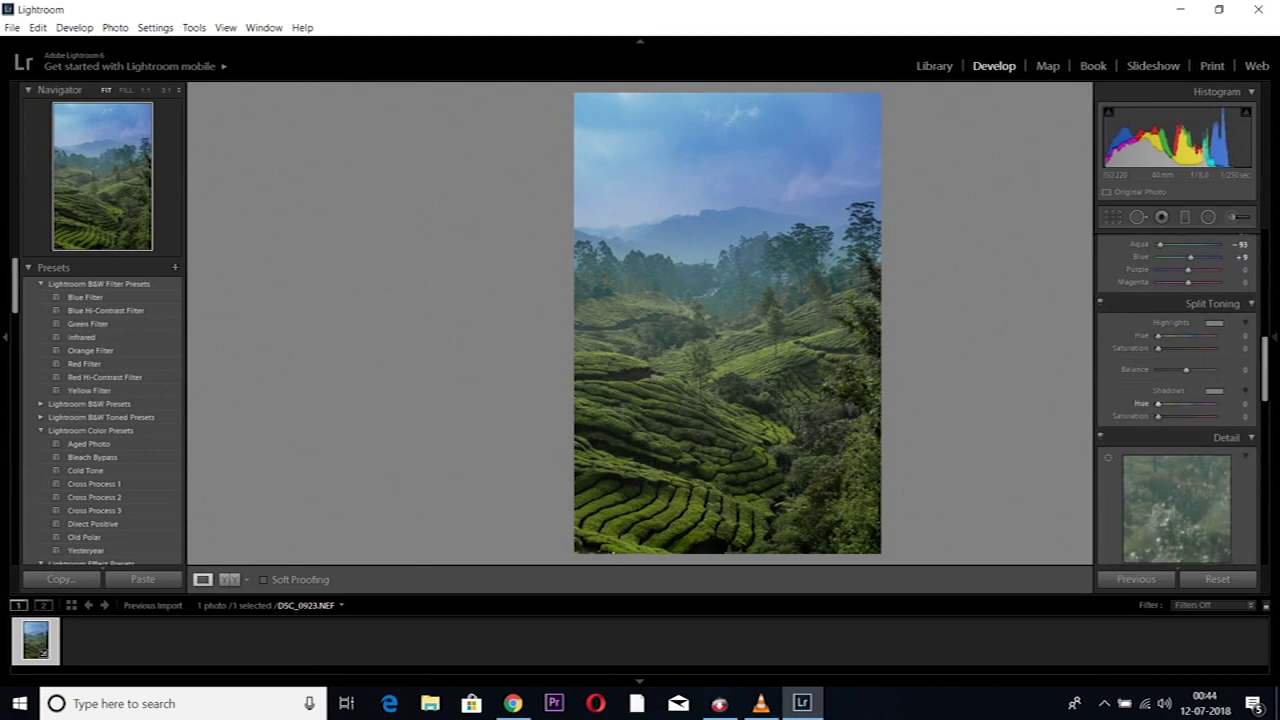
# Step: Set split-toning highlights to Hue 210, Saturation 6, and the HSL Green hue to +9
pyautogui.moveTo(1158, 335)
pyautogui.mouseDown()
pyautogui.moveTo(1191, 335)
pyautogui.moveTo(1169, 348)
pyautogui.mouseUp()
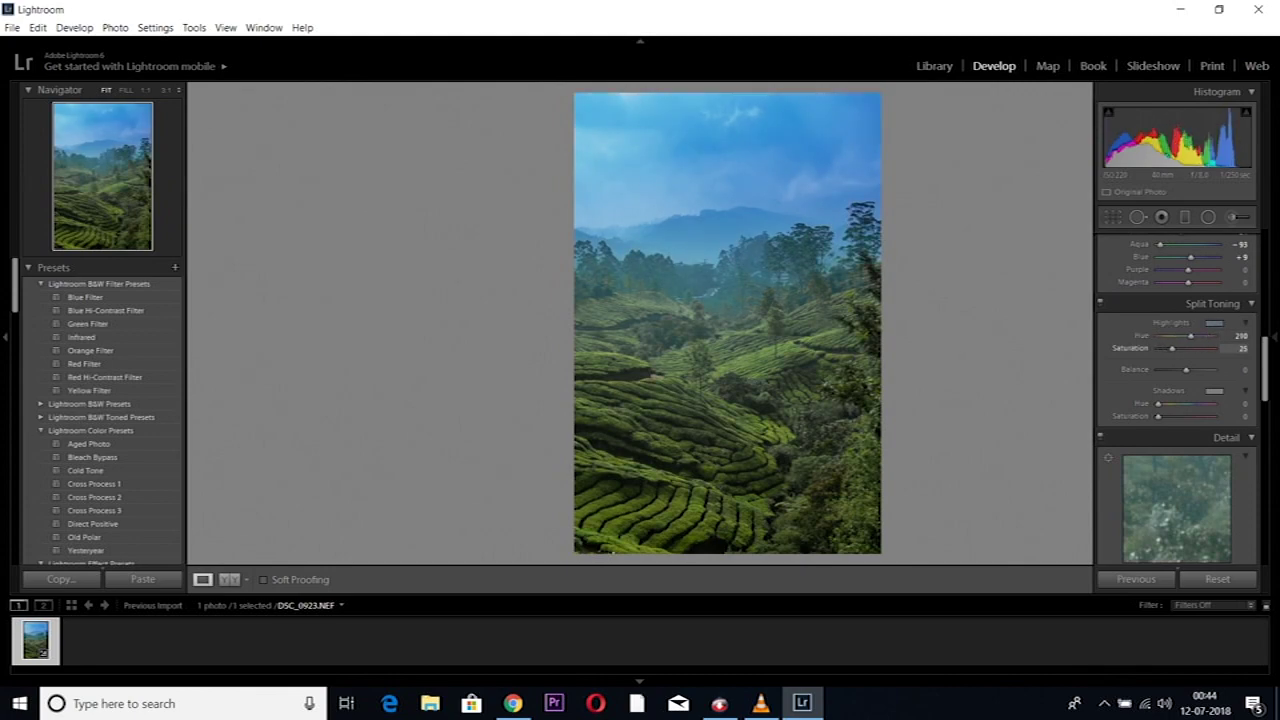
pyautogui.moveTo(1158, 348); pyautogui.dragTo(1161, 348)
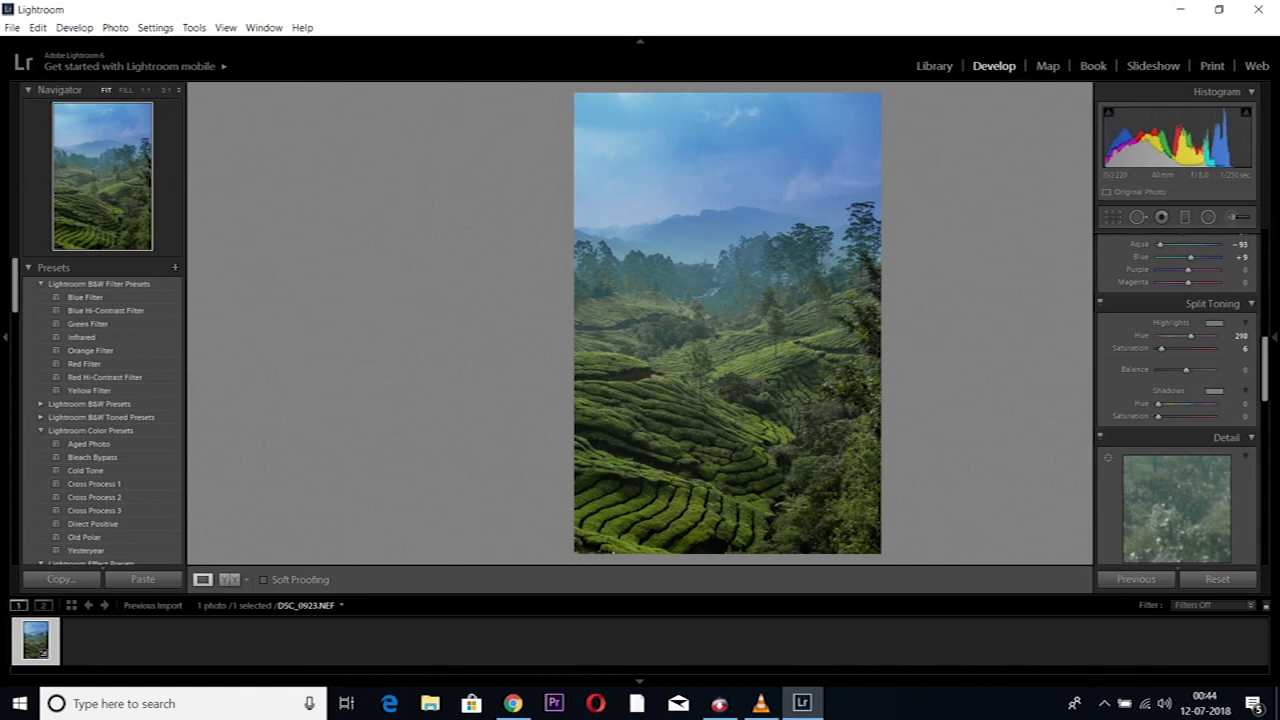
pyautogui.scroll(2, 1176, 400)
pyautogui.moveTo(1181, 297); pyautogui.dragTo(1185, 297)
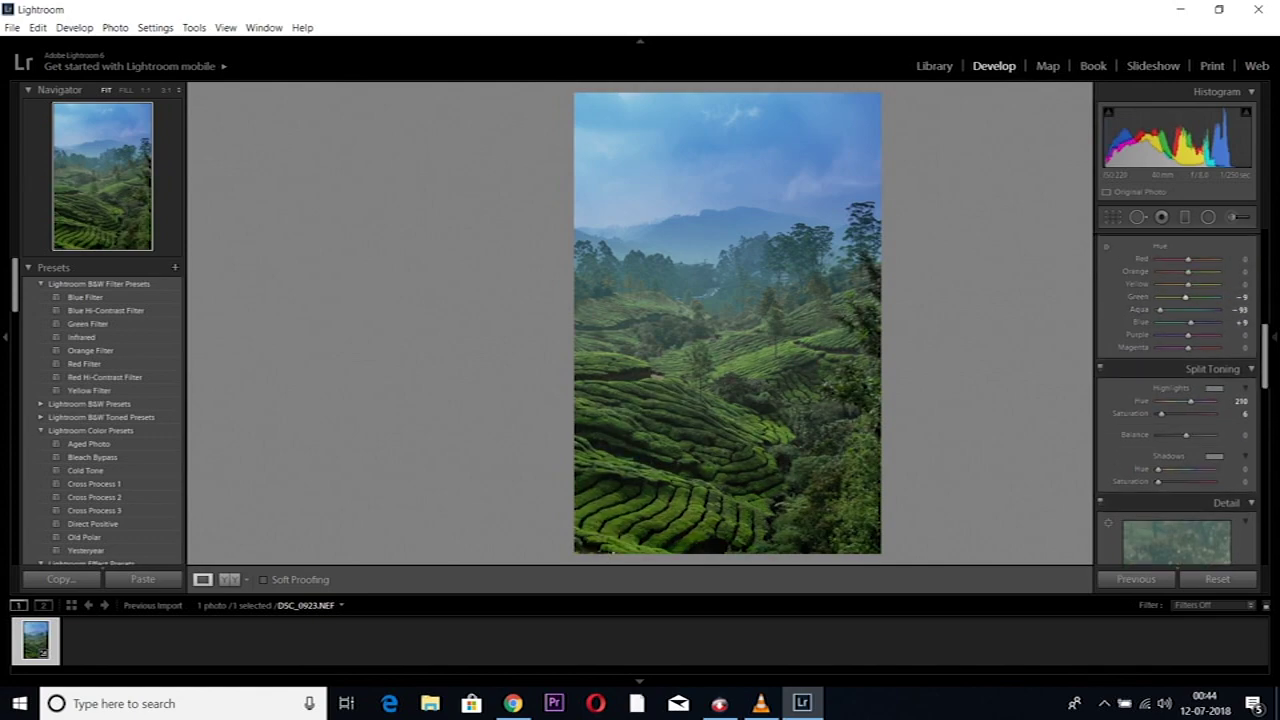
pyautogui.scroll(2, 1176, 400)
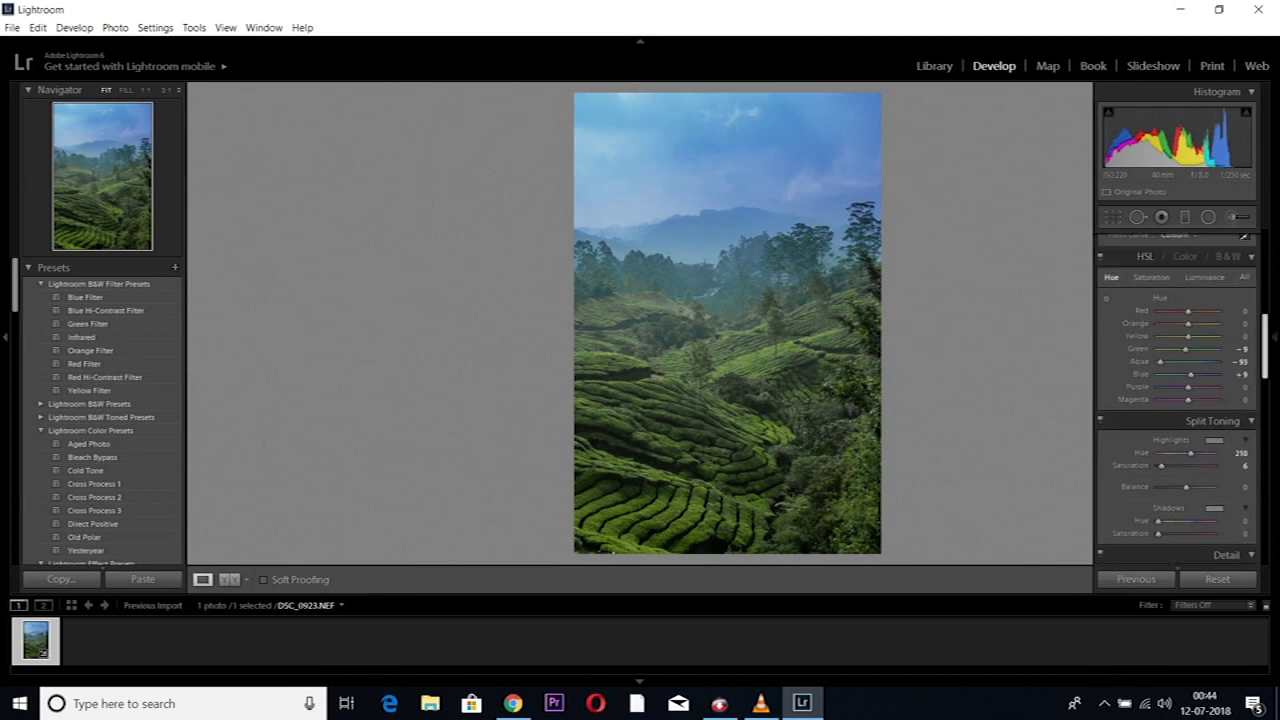
# Step: In HSL Saturation, set Aqua to −33, reset Blue to 0 and boost Magenta to +20
pyautogui.click(1151, 284)
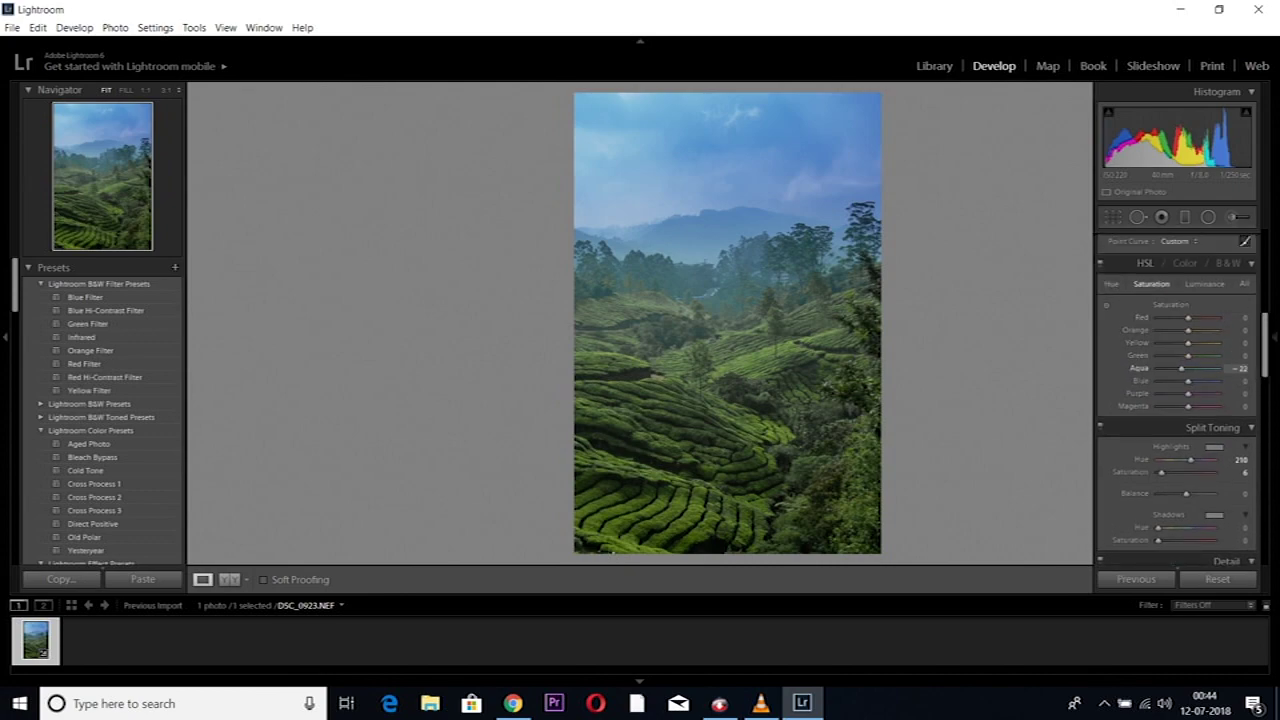
pyautogui.moveTo(1188, 368)
pyautogui.mouseDown()
pyautogui.moveTo(1172, 368)
pyautogui.moveTo(1192, 381)
pyautogui.mouseUp()
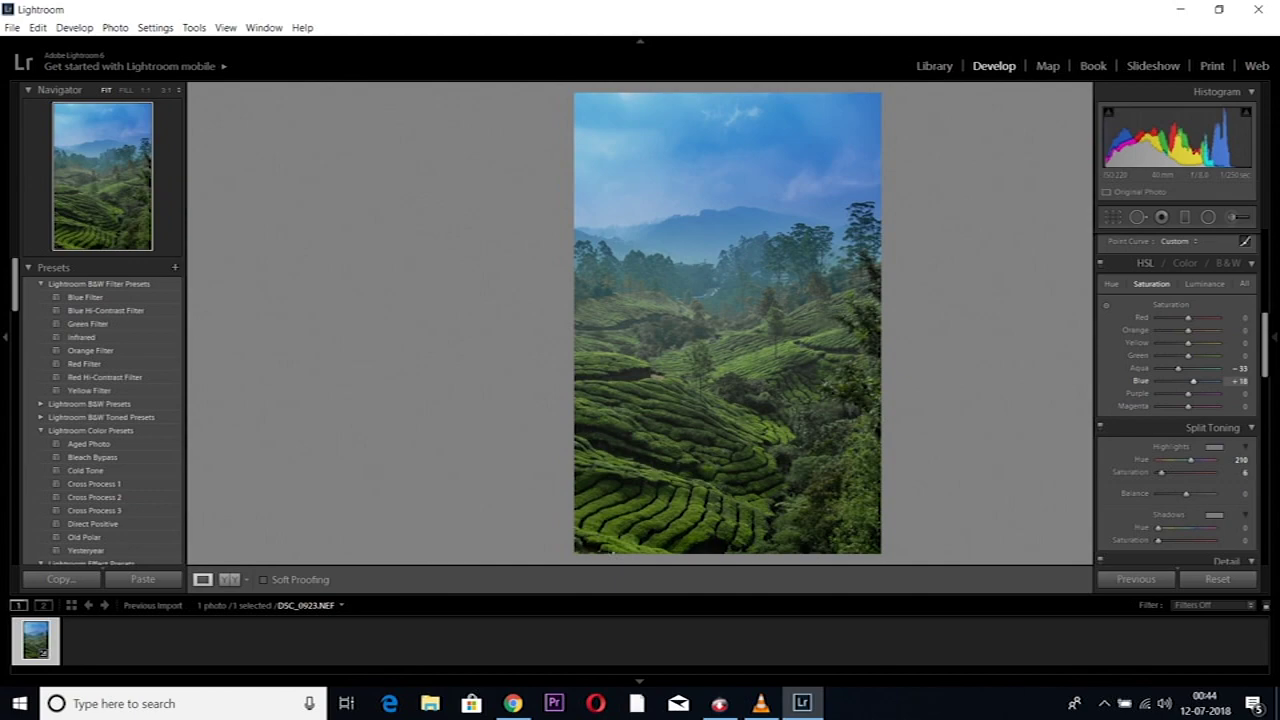
pyautogui.doubleClick(1193, 381)
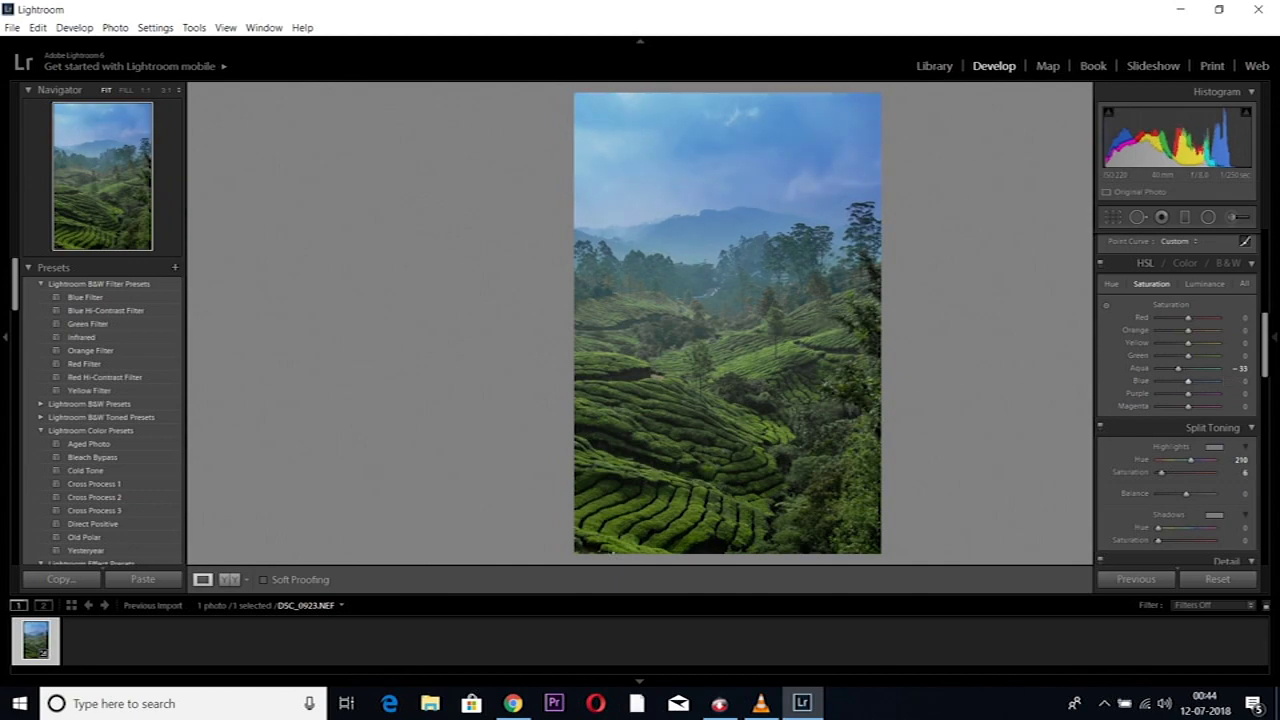
pyautogui.moveTo(1236, 406); pyautogui.dragTo(1187, 393)
# Step: Set Basic Contrast to +19, Vibrance to 0, Saturation to +10, and cool Temp to 5333
pyautogui.scroll(3, 1180, 400)
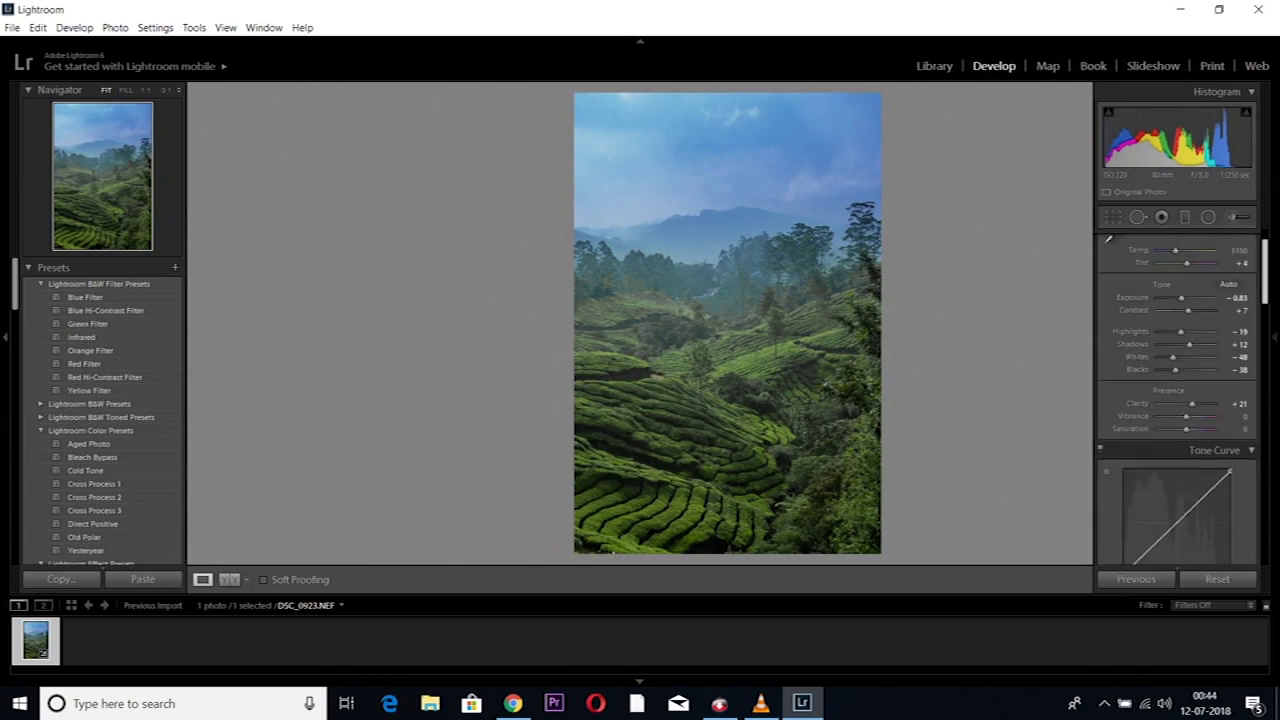
pyautogui.scroll(2, 1180, 400)
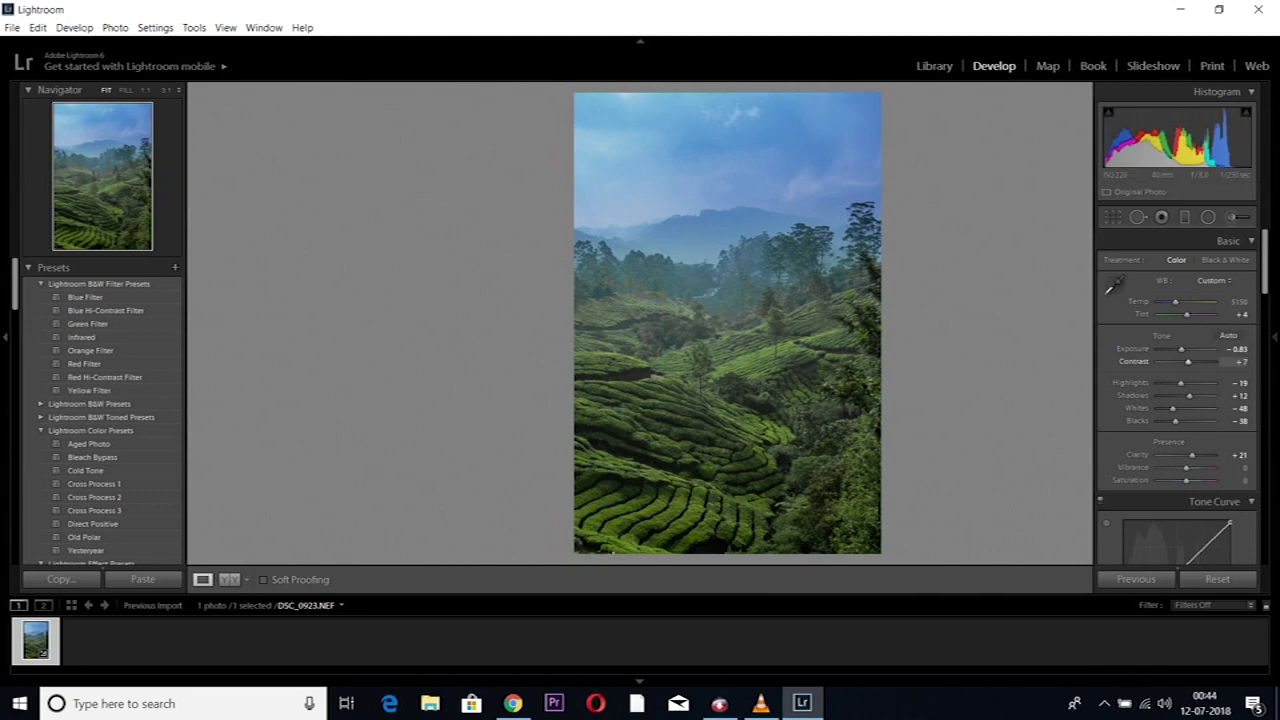
pyautogui.doubleClick(1133, 361)
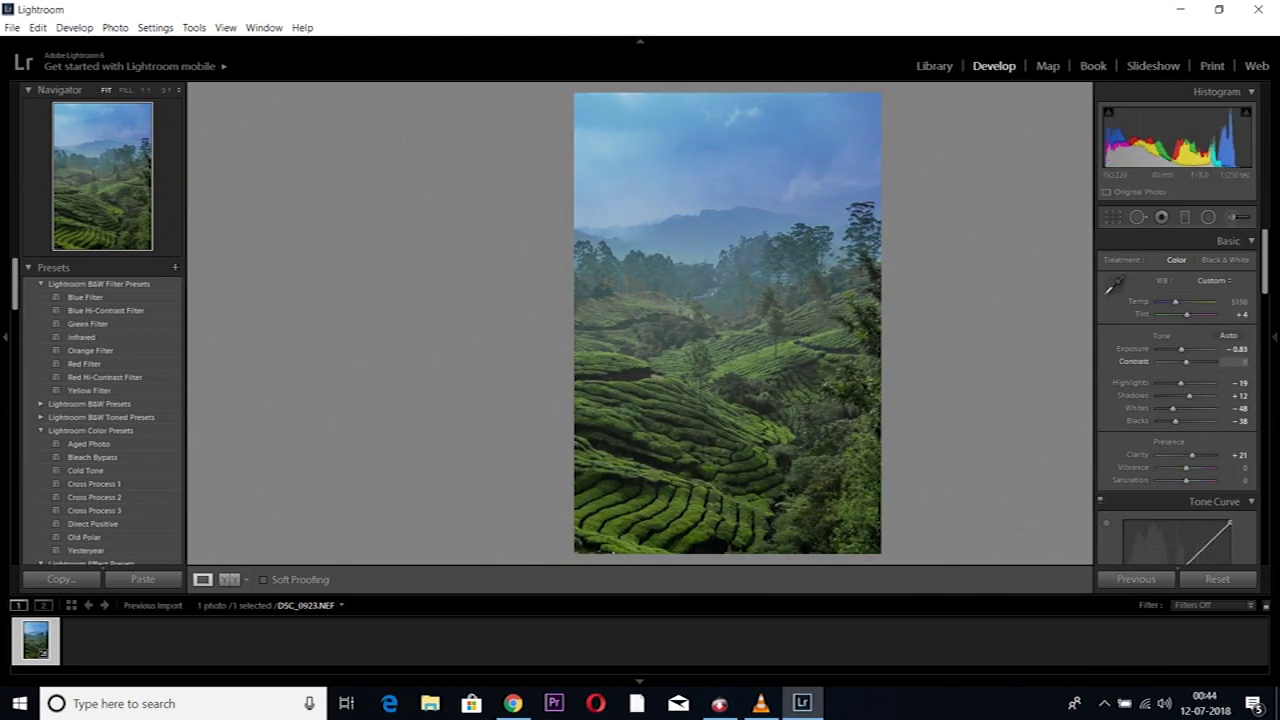
pyautogui.moveTo(1186, 361); pyautogui.dragTo(1191, 361)
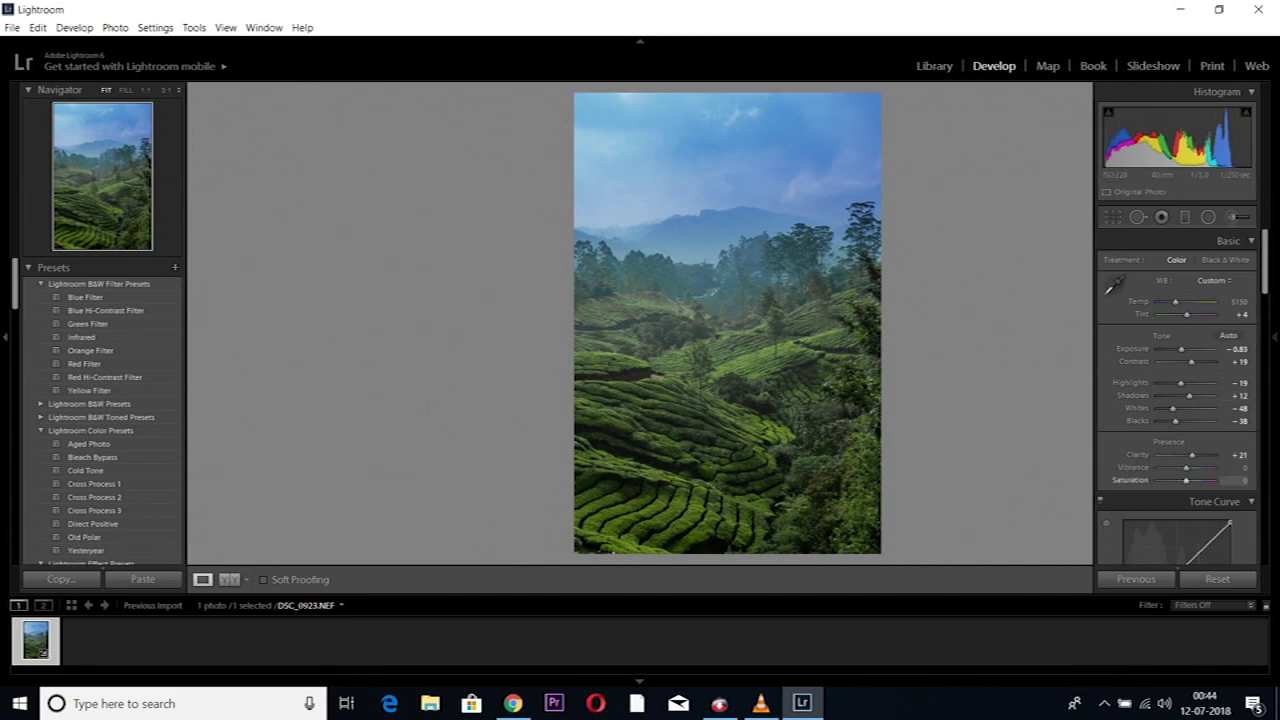
pyautogui.moveTo(1186, 467); pyautogui.dragTo(1192, 467)
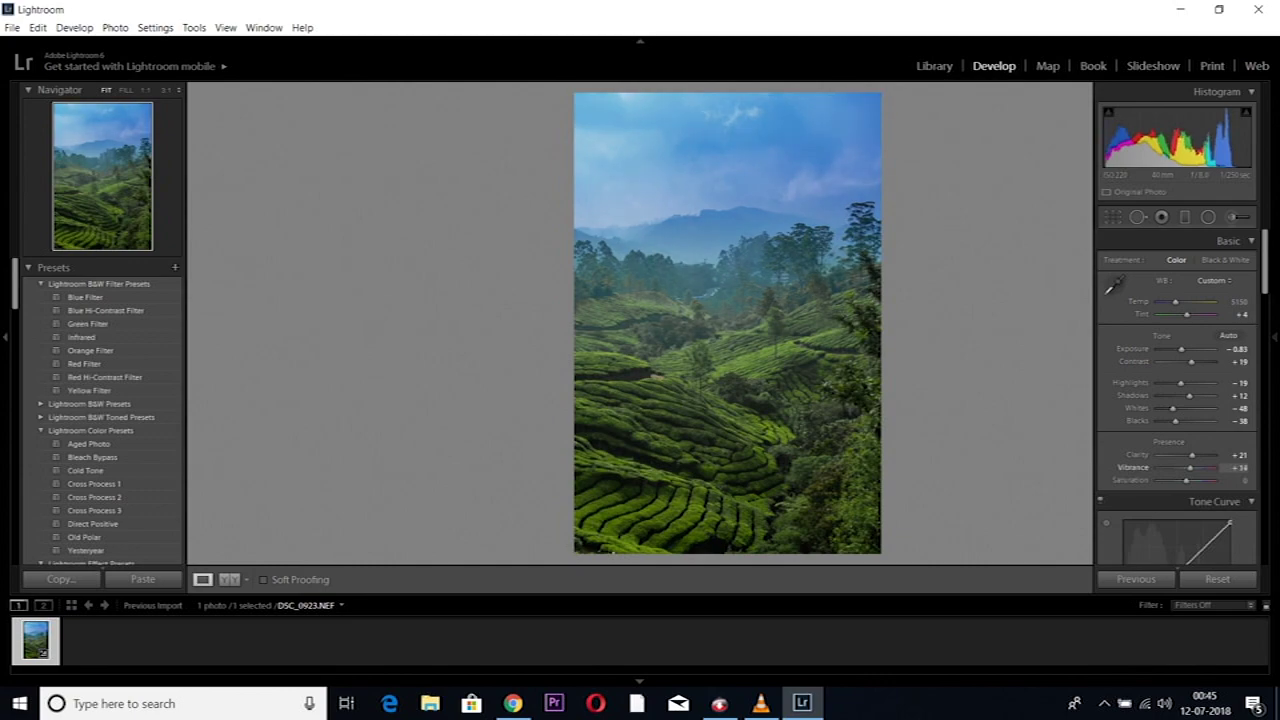
pyautogui.moveTo(1192, 467)
pyautogui.mouseDown()
pyautogui.moveTo(1180, 467)
pyautogui.moveTo(1189, 480)
pyautogui.mouseUp()
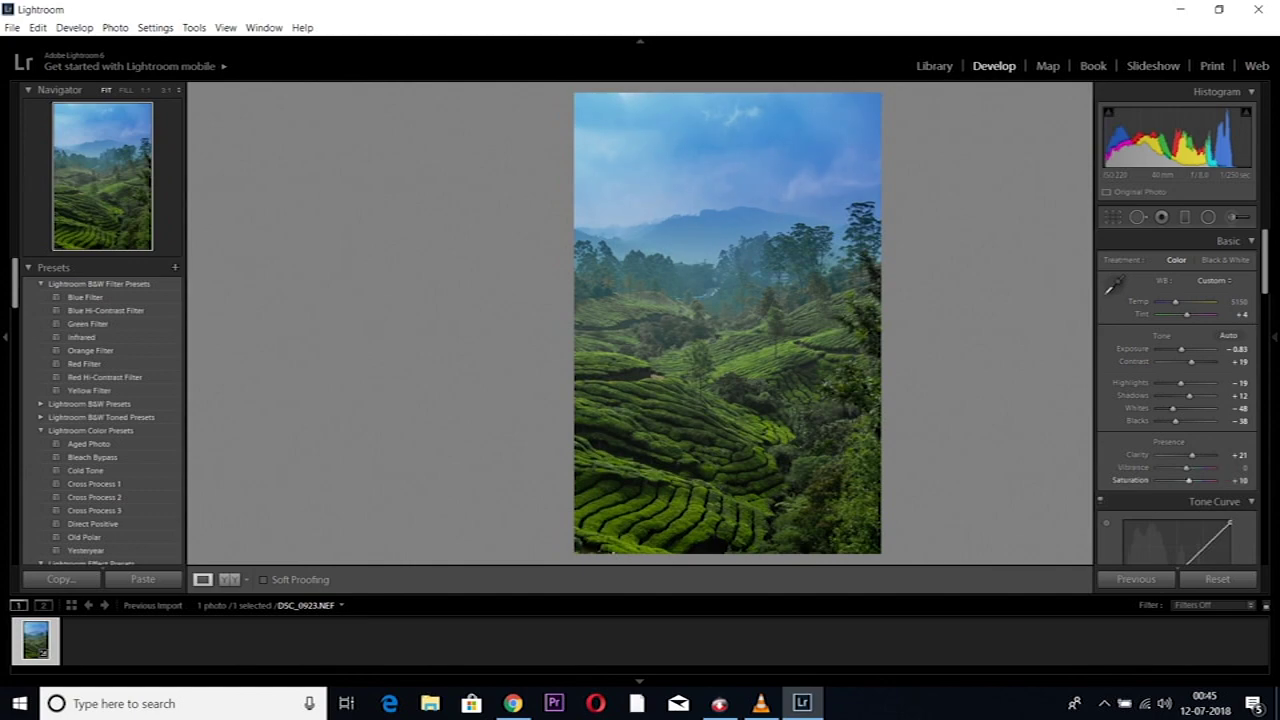
pyautogui.moveTo(1175, 301); pyautogui.dragTo(1176, 301)
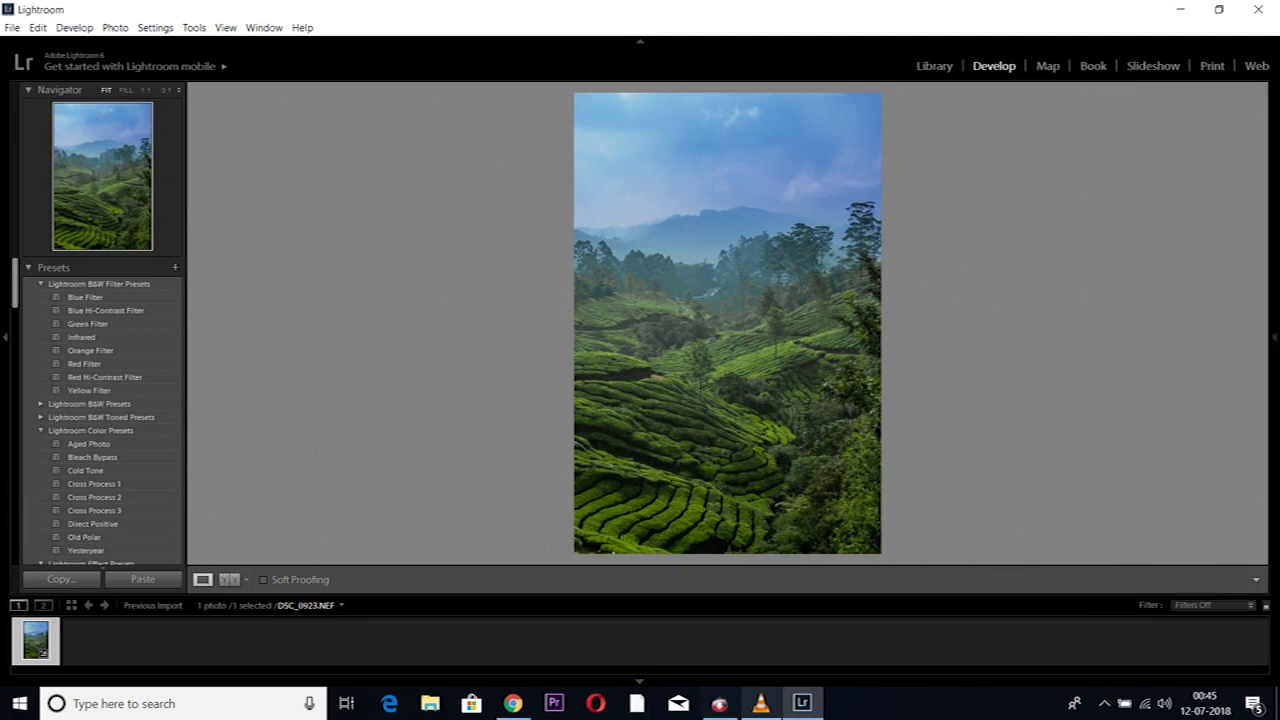
# Step: Bring the VLC screen-recording window to the front over Lightroom
pyautogui.click(761, 703)
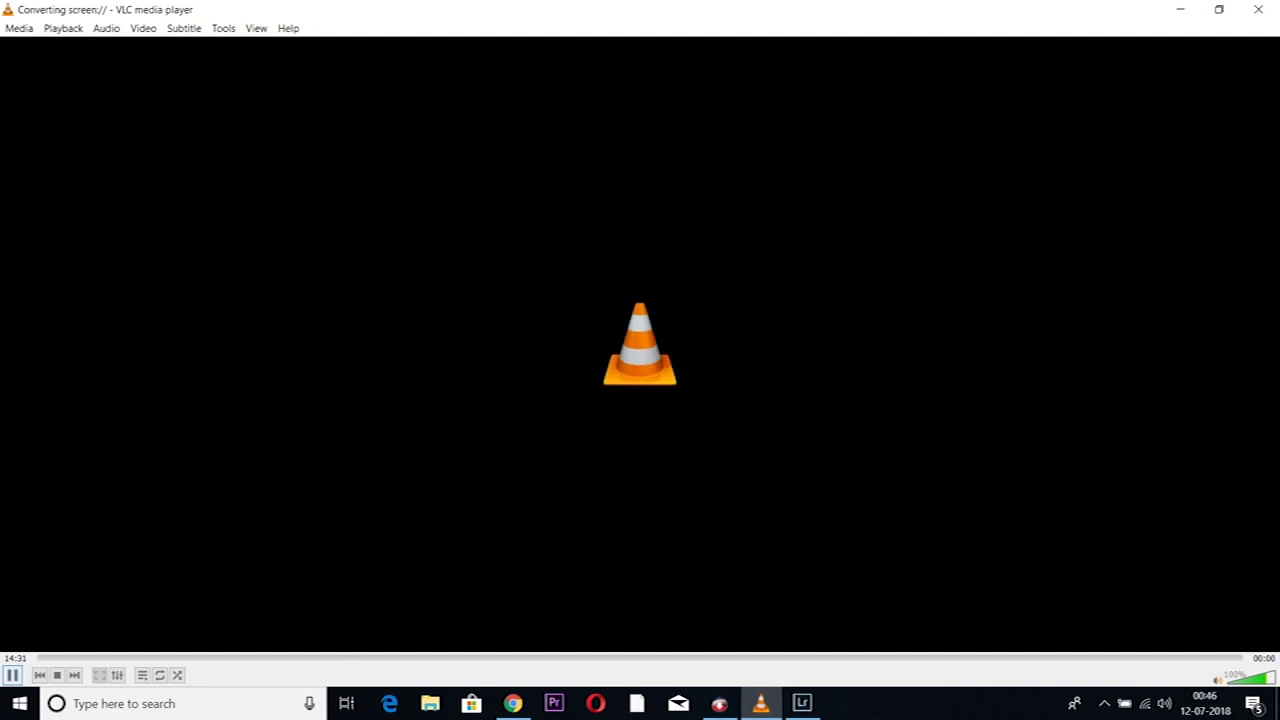